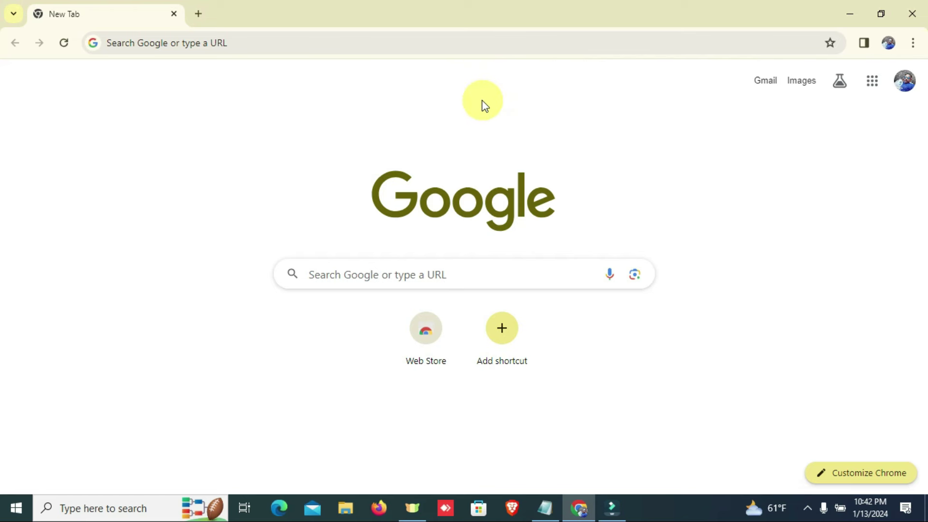
- Check which Google account is signed in and search the web for Google AdSense
click(906, 87)
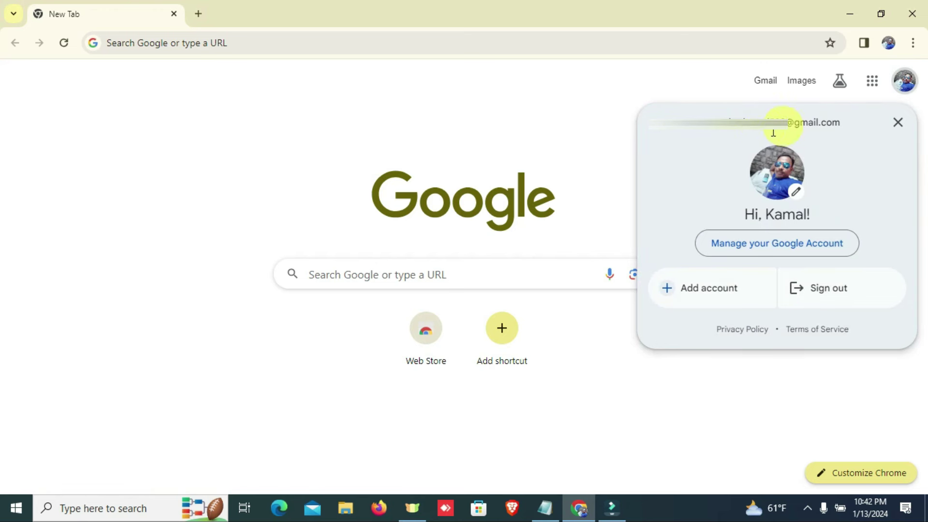
click(279, 164)
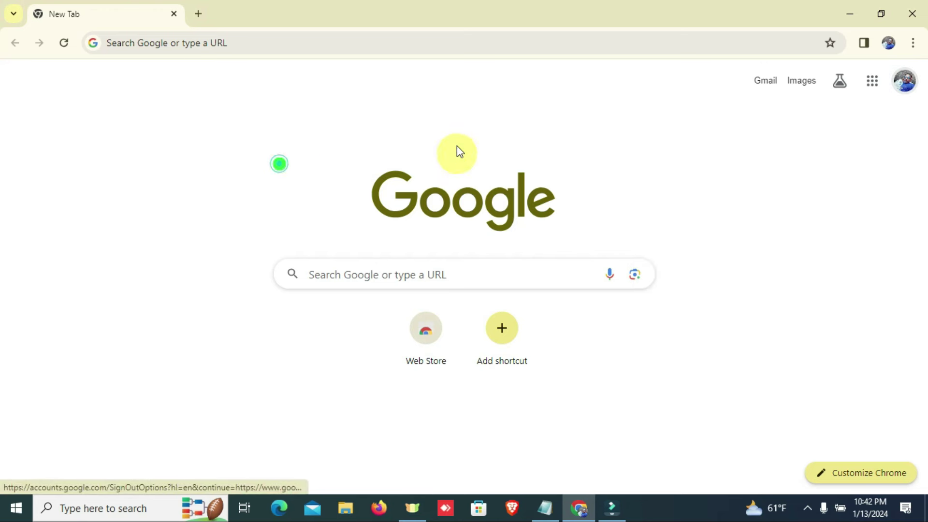
click(161, 42)
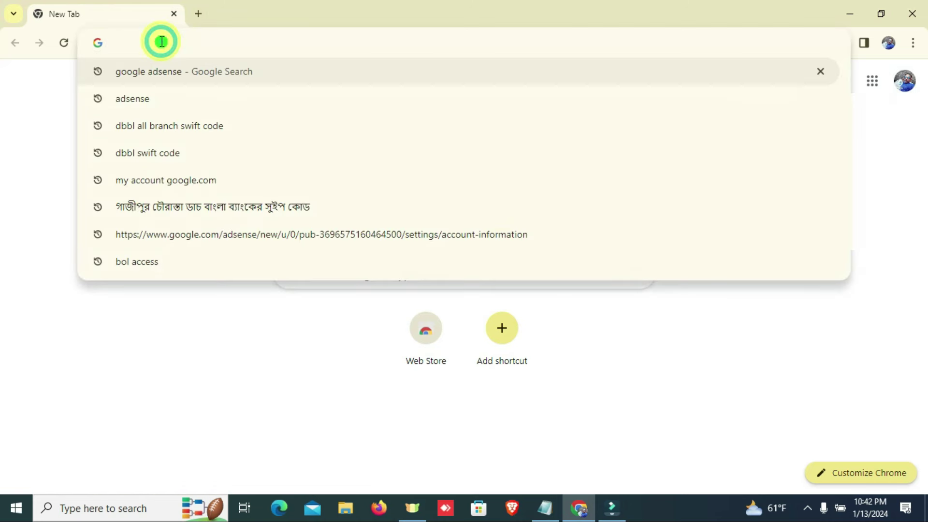
text(gOO)
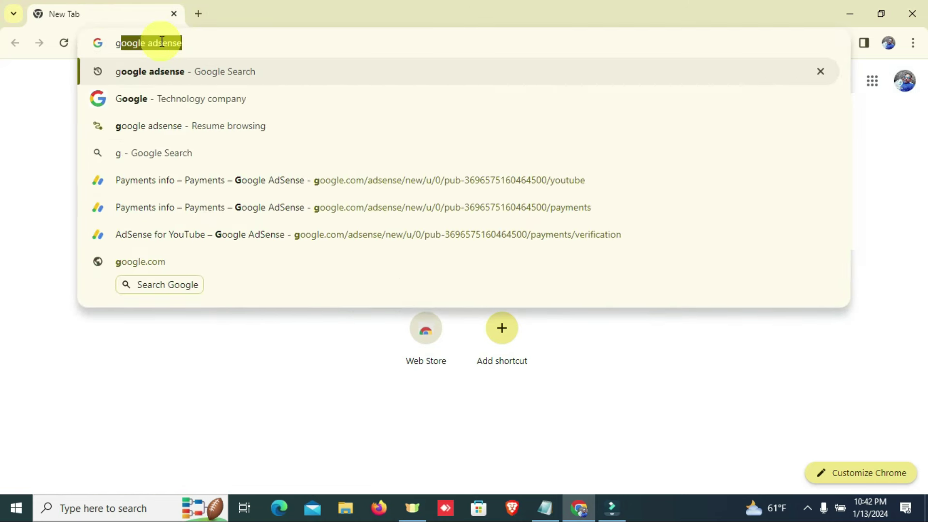
key(BackSpace)
key(BackSpace)
key(BackSpace)
text(ooogle )
text(adsense)
key(Return)
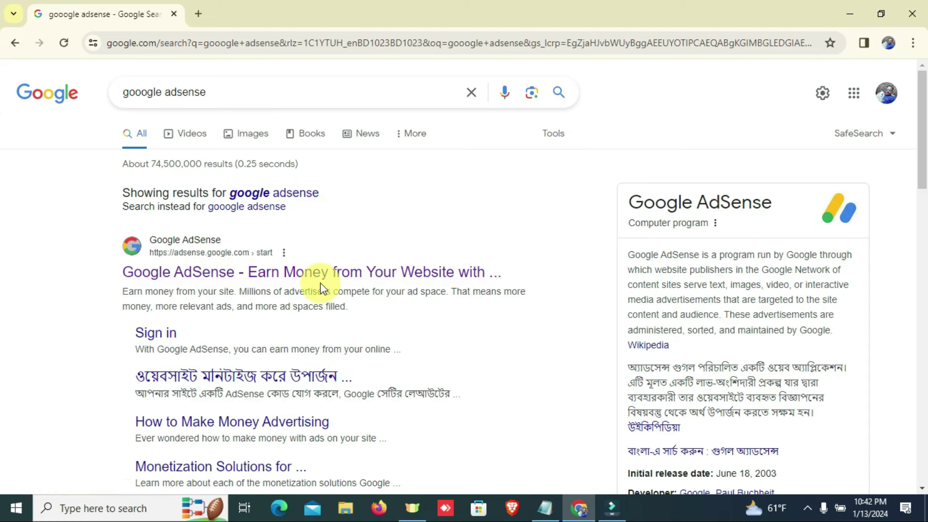
- Open the Google AdSense site from the search results, sign in, and go to the Payments info page
click(287, 277)
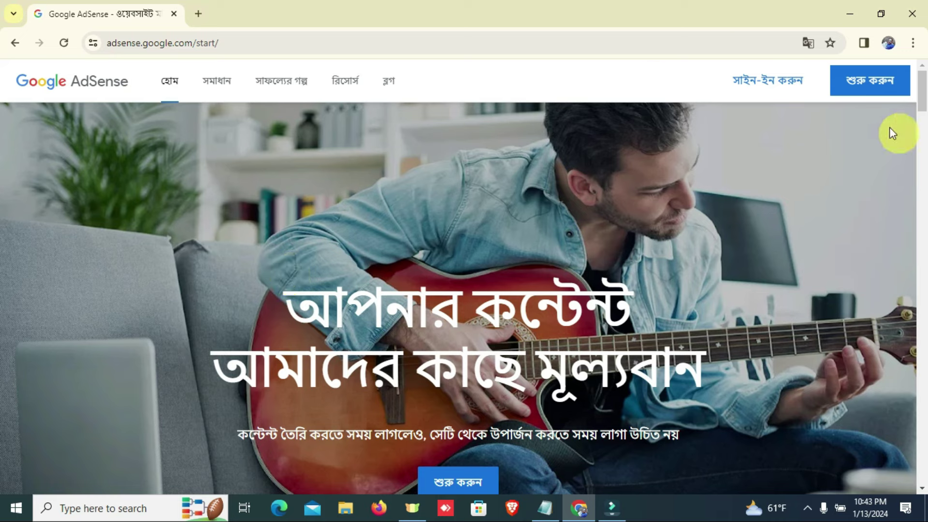
click(764, 81)
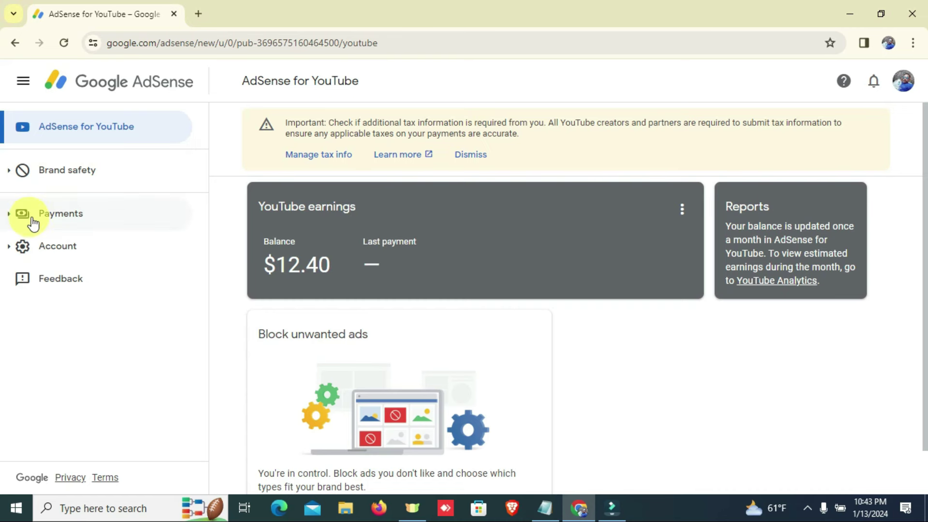
click(80, 214)
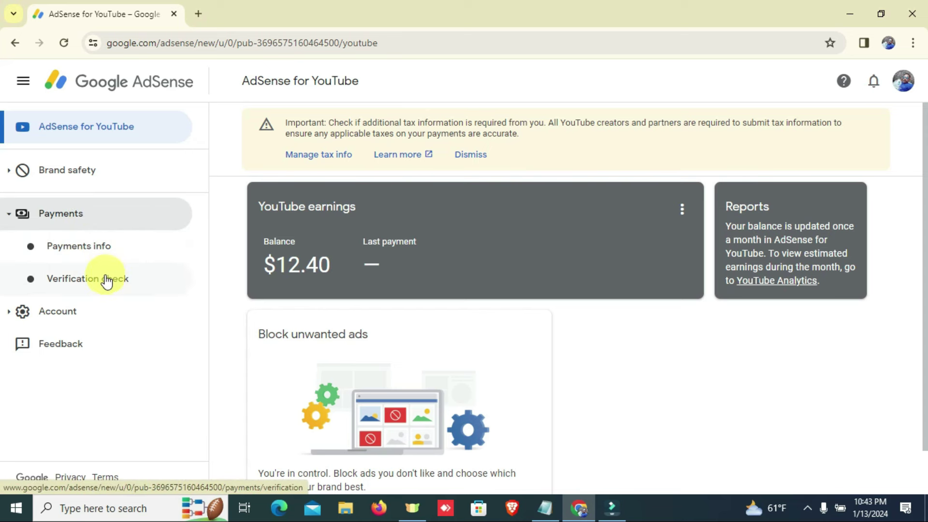
click(87, 247)
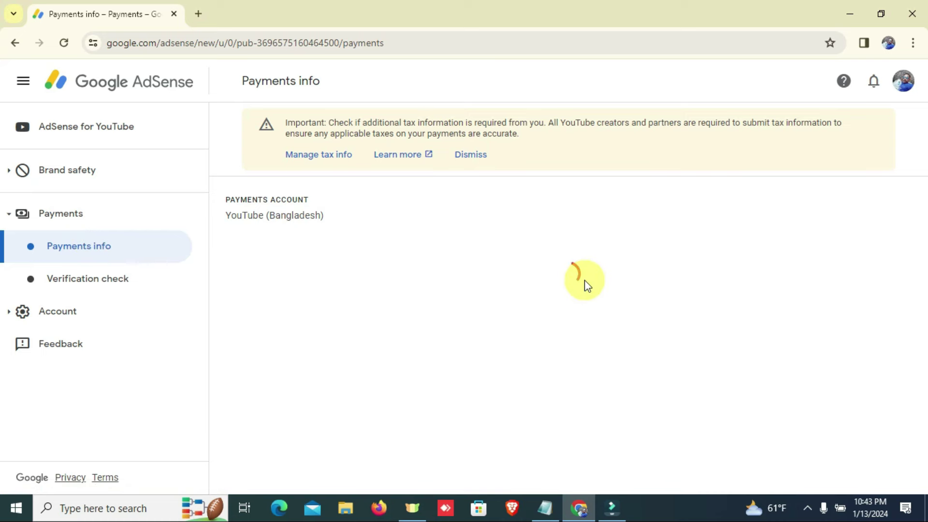
- Start adding a payment method under How you get paid and choose to add new wire transfer details
scroll(609, 264, down, 3)
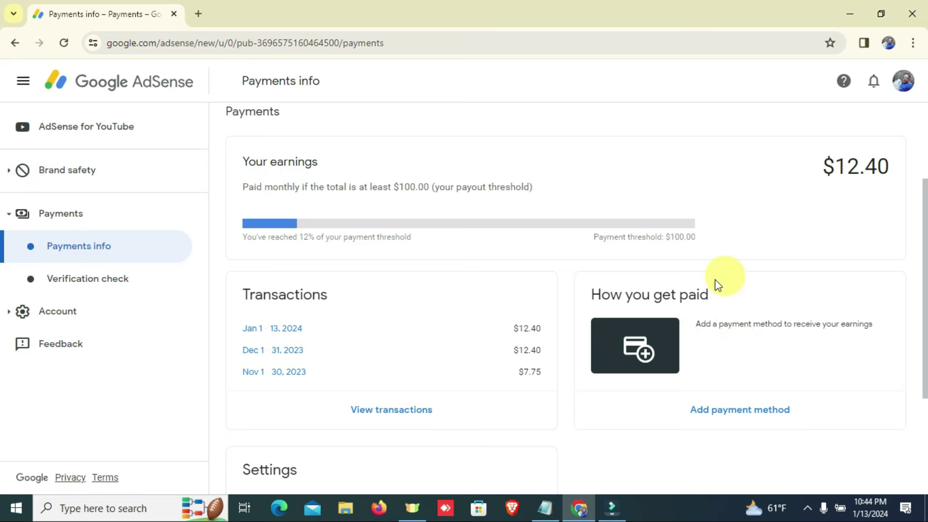
drag(590, 296, 744, 302)
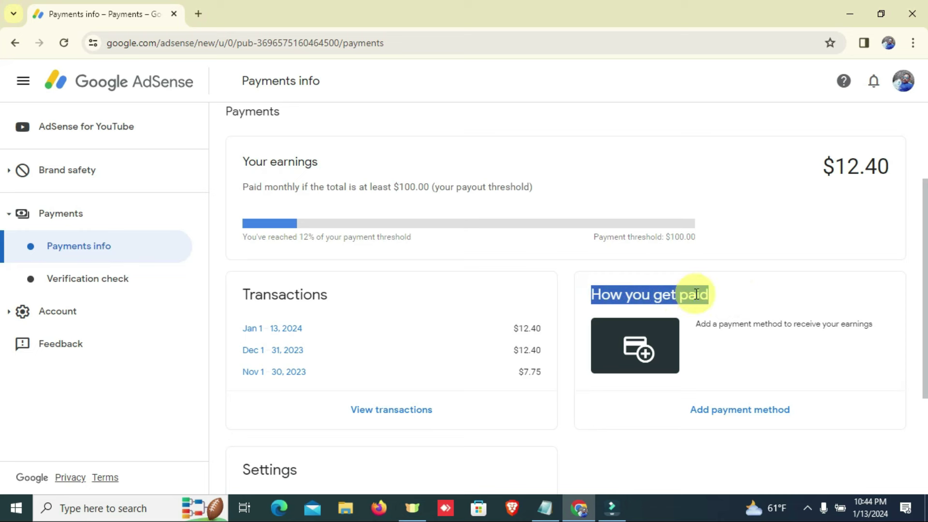
click(706, 416)
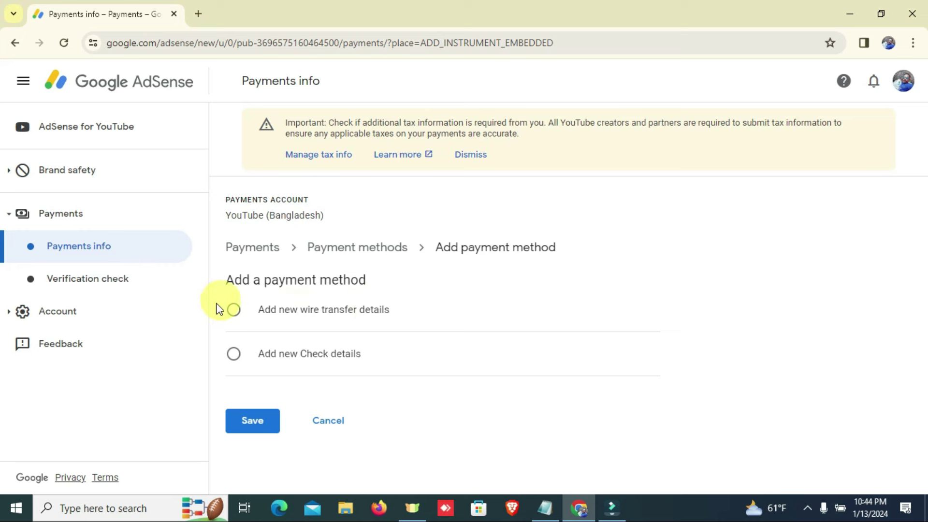
click(237, 314)
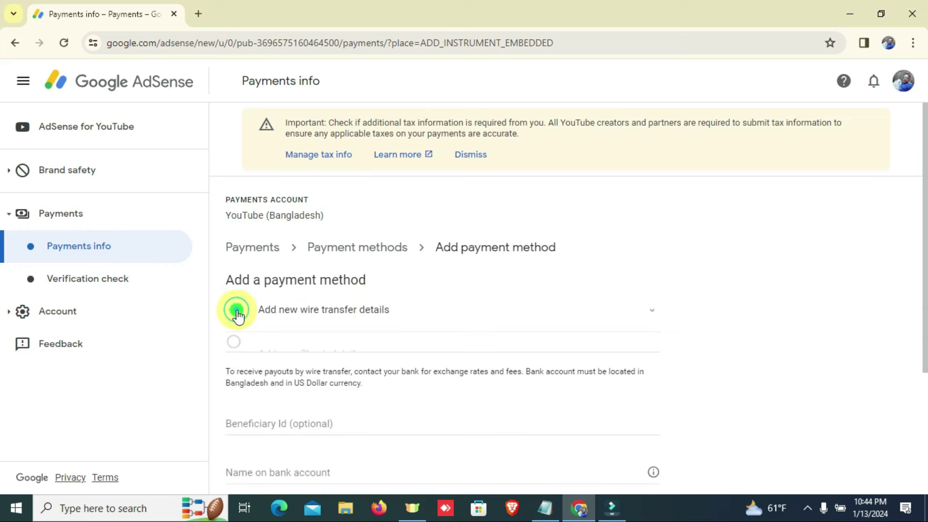
- Examine the wire transfer form's fields, including beneficiary ID, name on bank account, bank name, SWIFT BIC and account number
scroll(334, 302, down, 2)
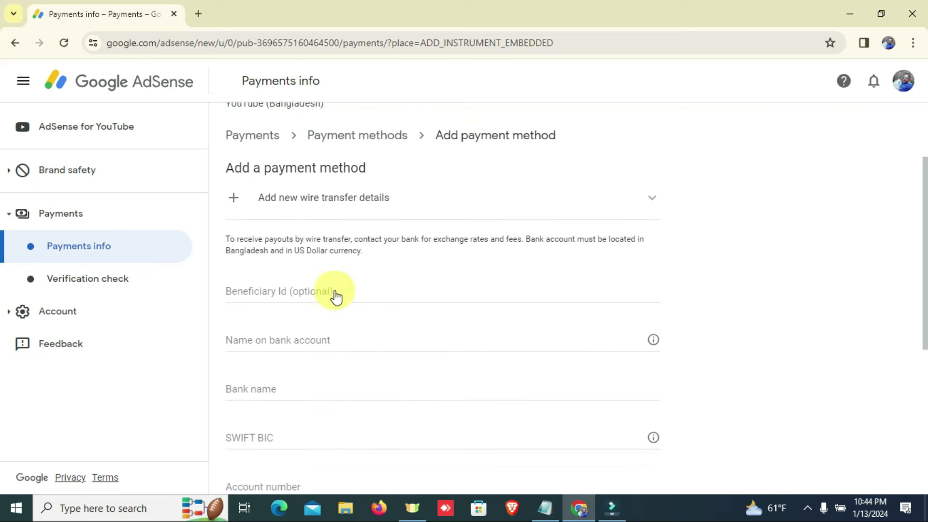
scroll(328, 274, down, 2)
scroll(320, 274, up, 1)
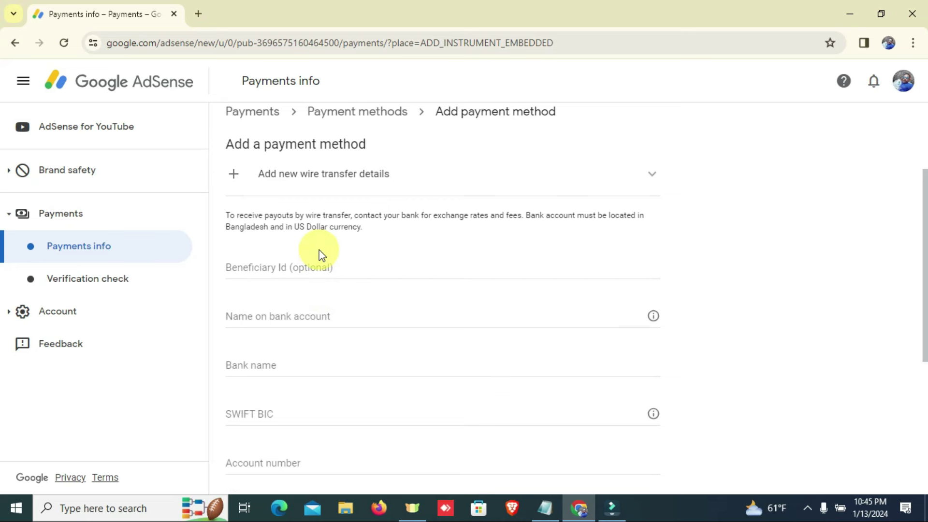
scroll(299, 323, down, 4)
scroll(305, 293, up, 3)
scroll(315, 268, up, 1)
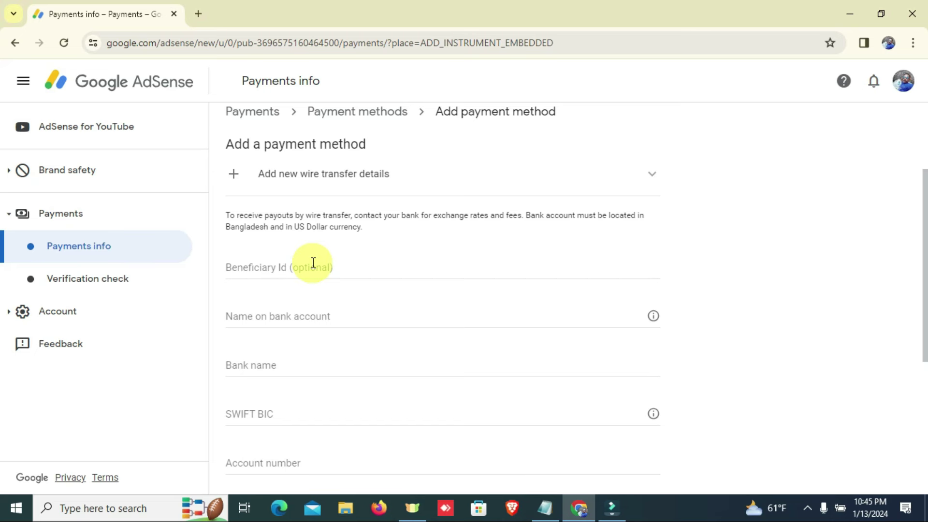
scroll(309, 311, down, 3)
scroll(314, 232, up, 1)
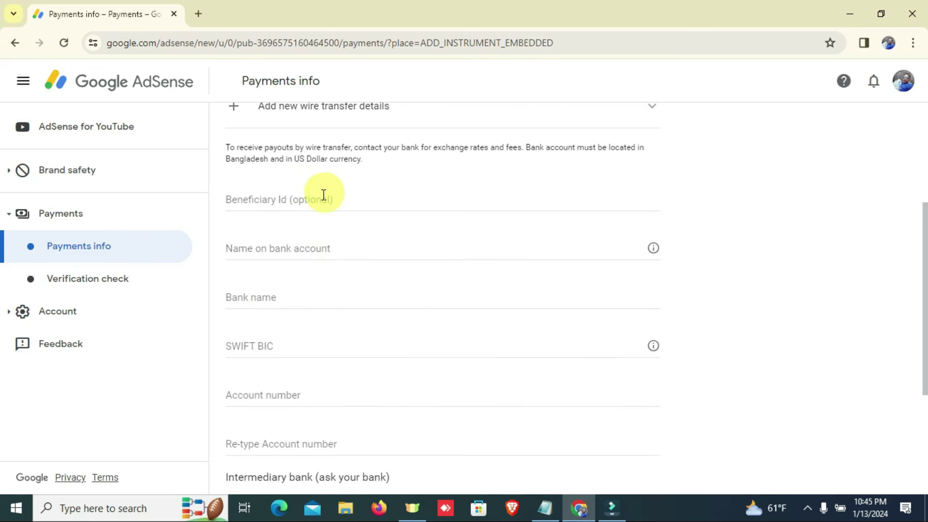
click(265, 252)
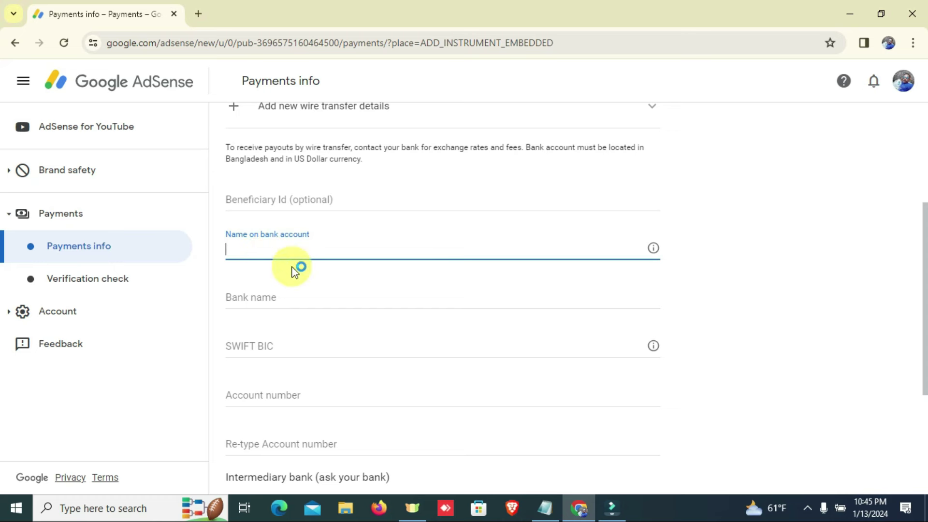
scroll(271, 372, down, 2)
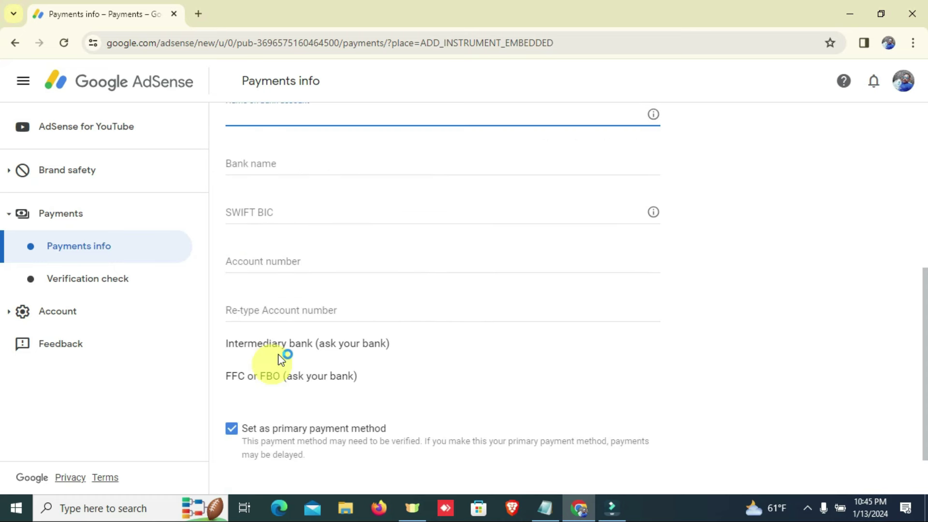
click(271, 257)
scroll(328, 305, up, 1)
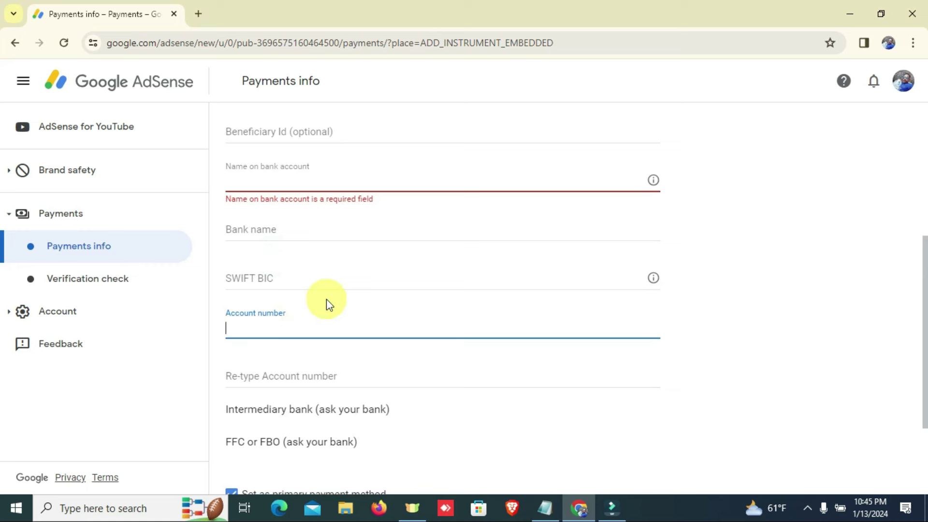
click(260, 272)
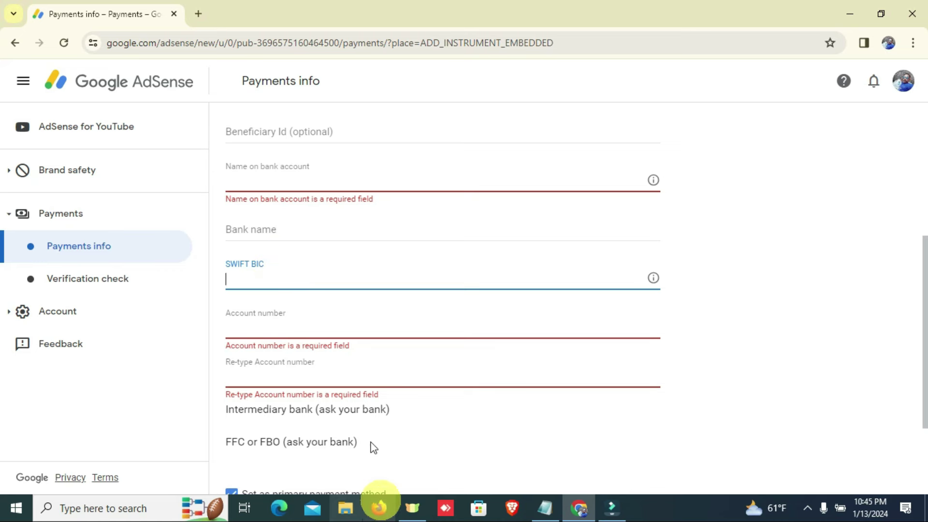
scroll(317, 253, up, 3)
- Copy the account holder's name from the Notepad notes into the wire transfer form's Name on bank account field
click(242, 312)
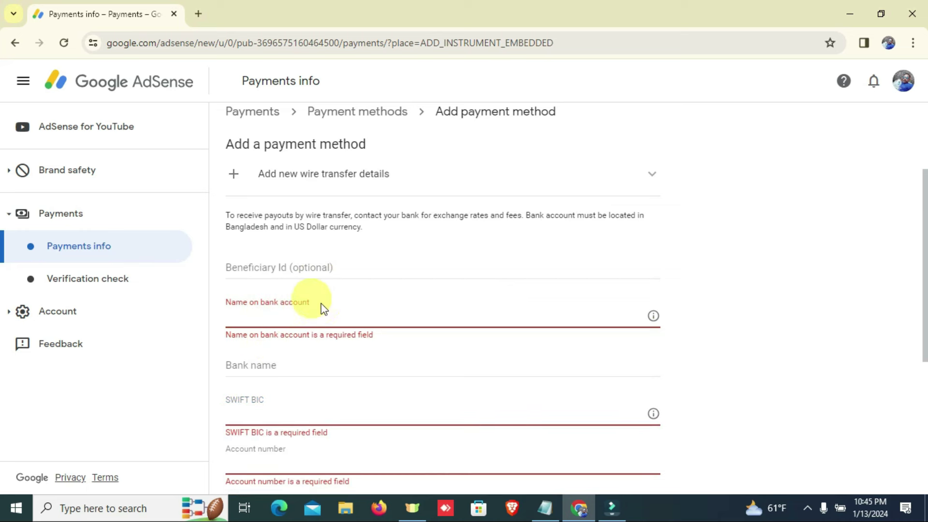
click(273, 318)
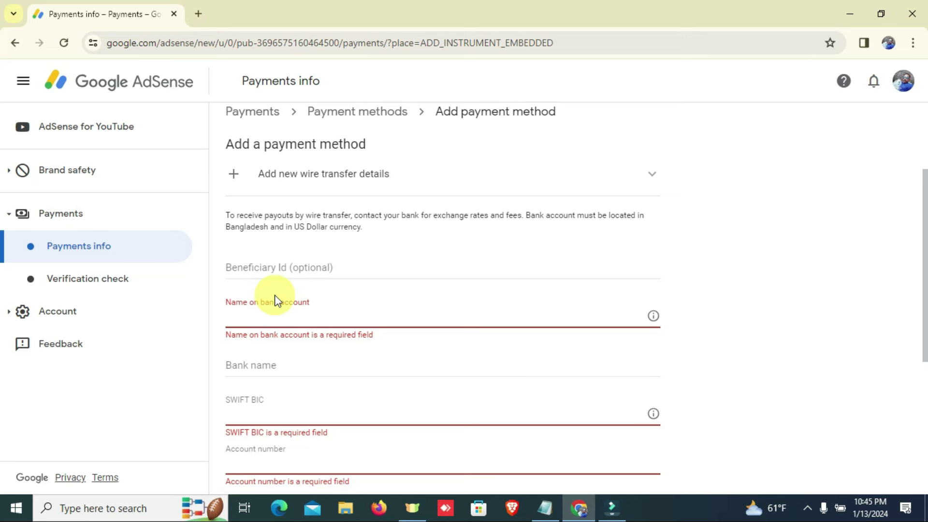
click(275, 299)
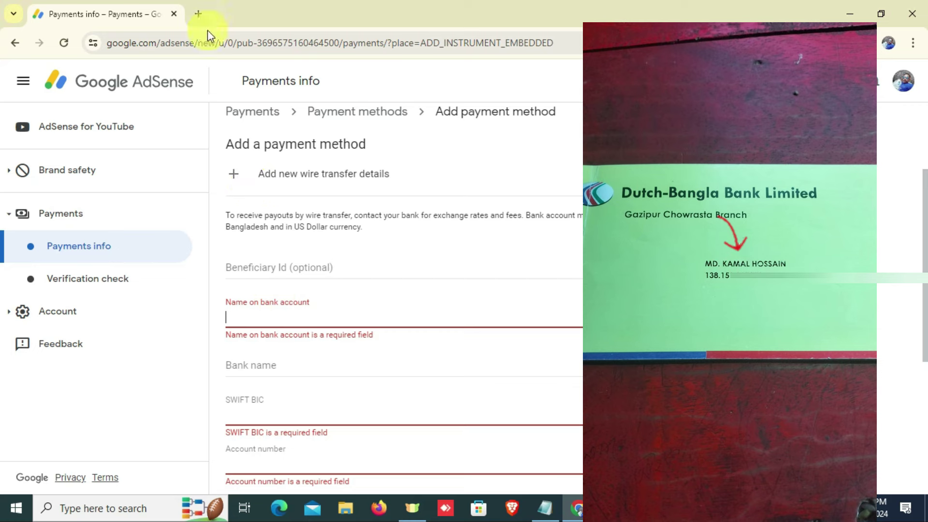
click(550, 516)
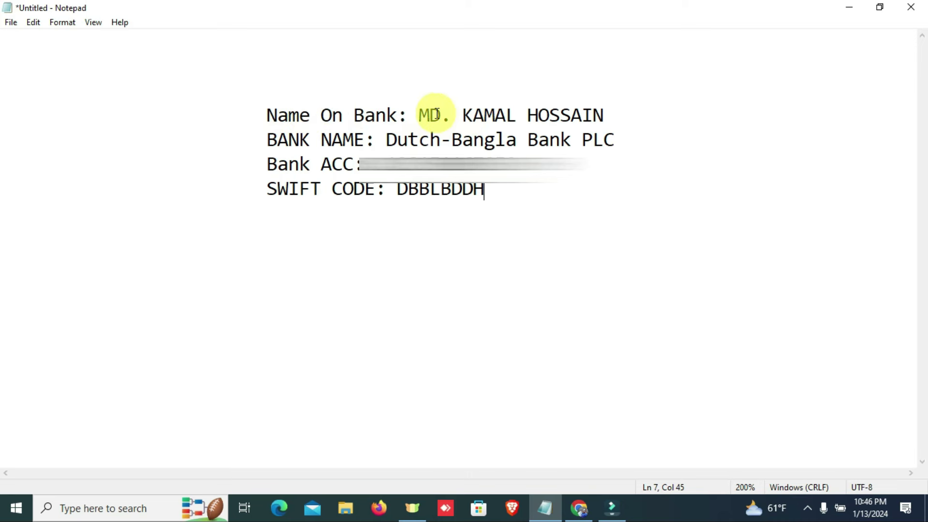
drag(610, 116, 421, 112)
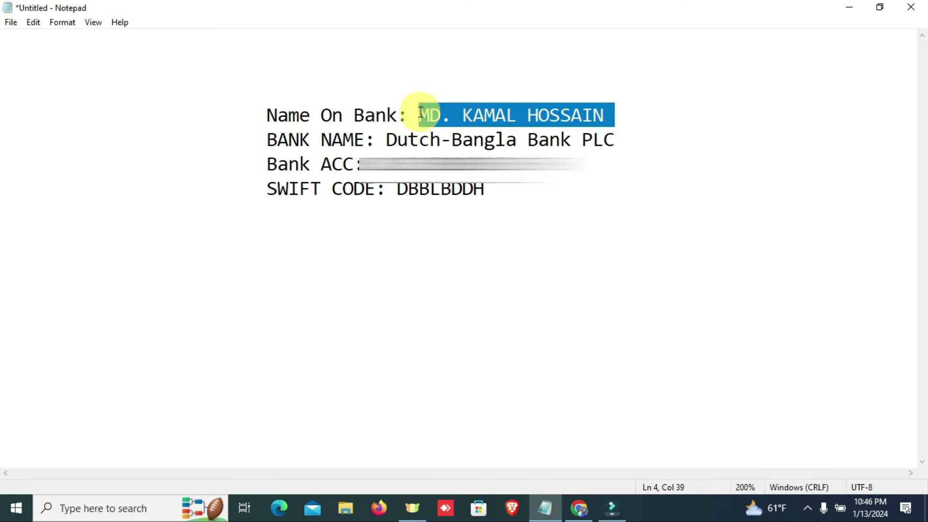
right_click(434, 111)
click(486, 155)
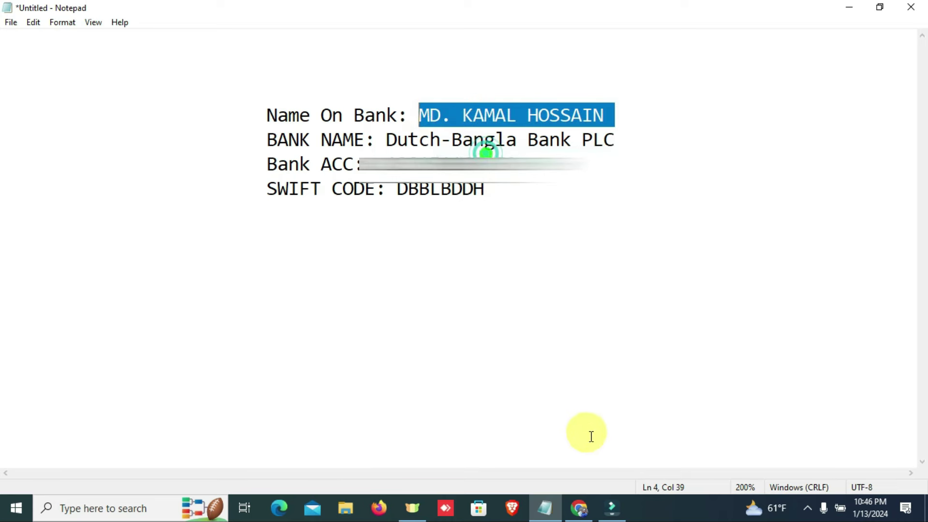
click(579, 508)
click(269, 323)
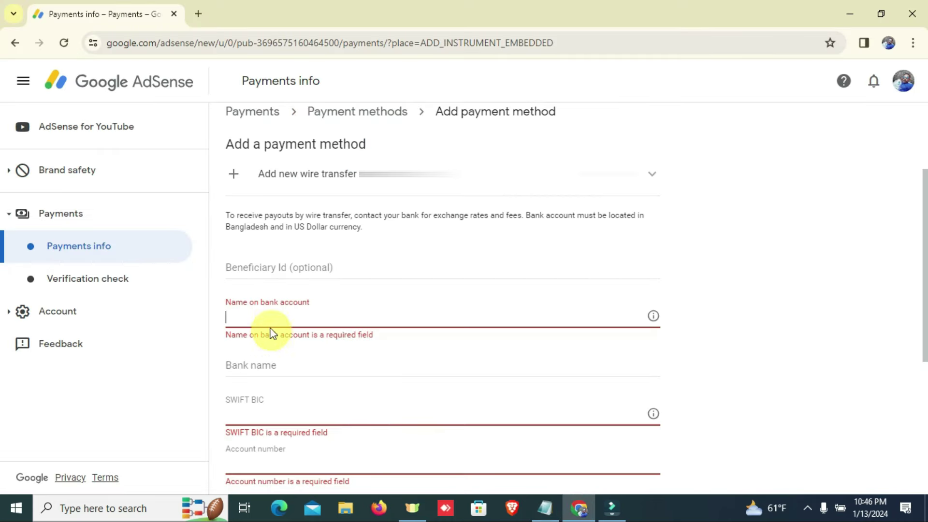
right_click(265, 315)
click(285, 170)
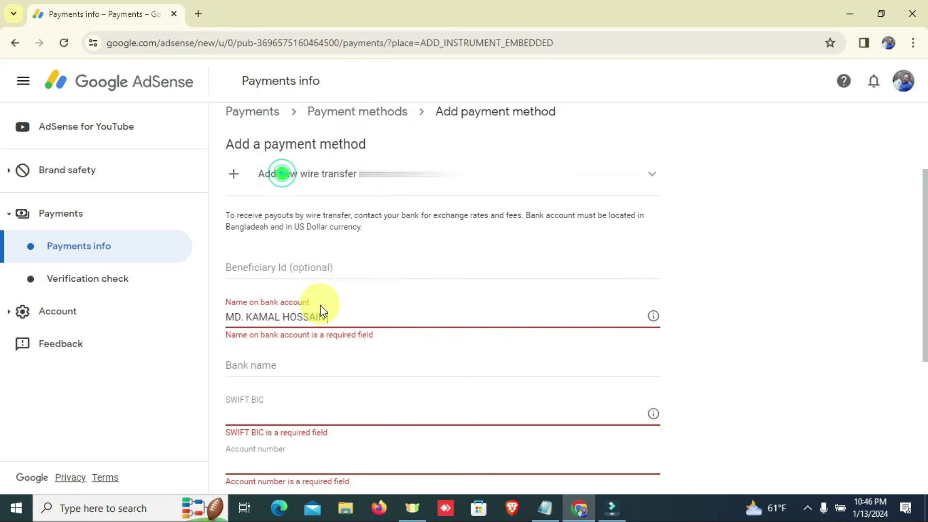
- Search the web for "Dutch bangla bank" in a new tab to look up the bank name for the form
click(268, 367)
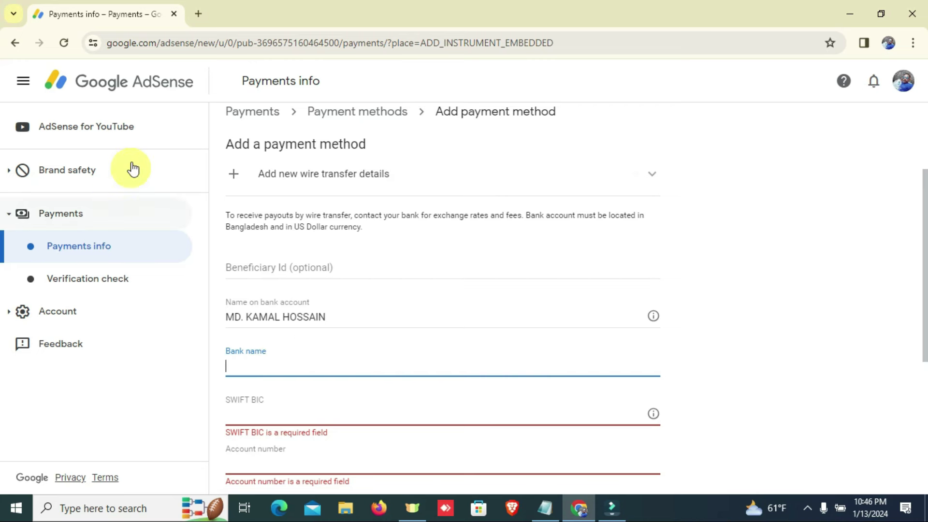
click(198, 14)
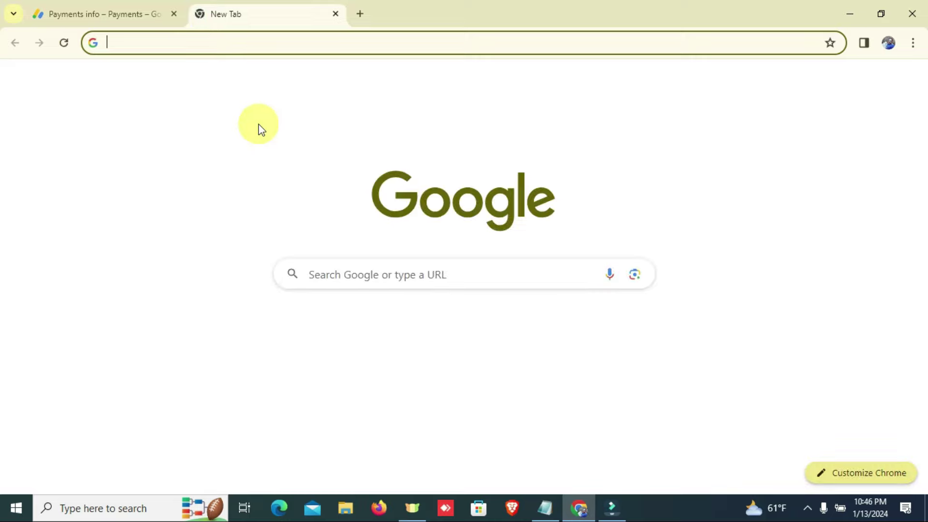
text(g)
key(BackSpace)
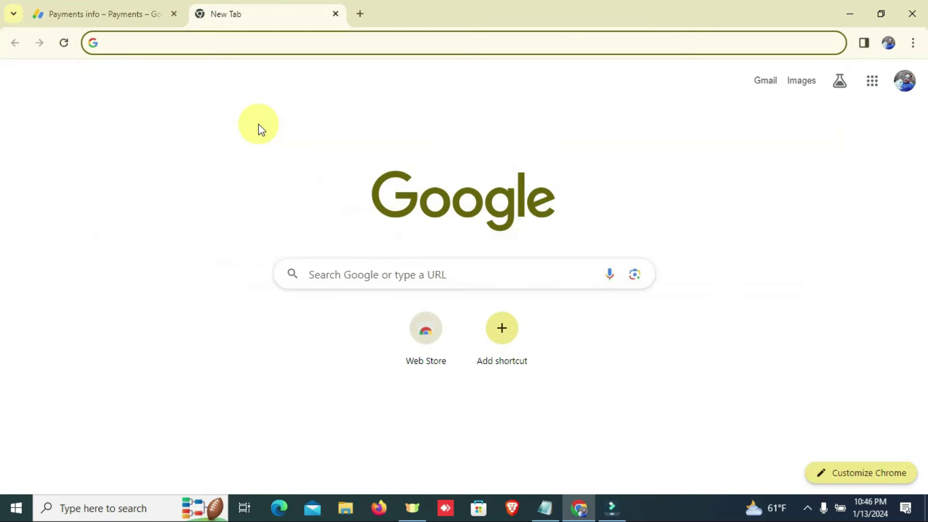
text(Dutch)
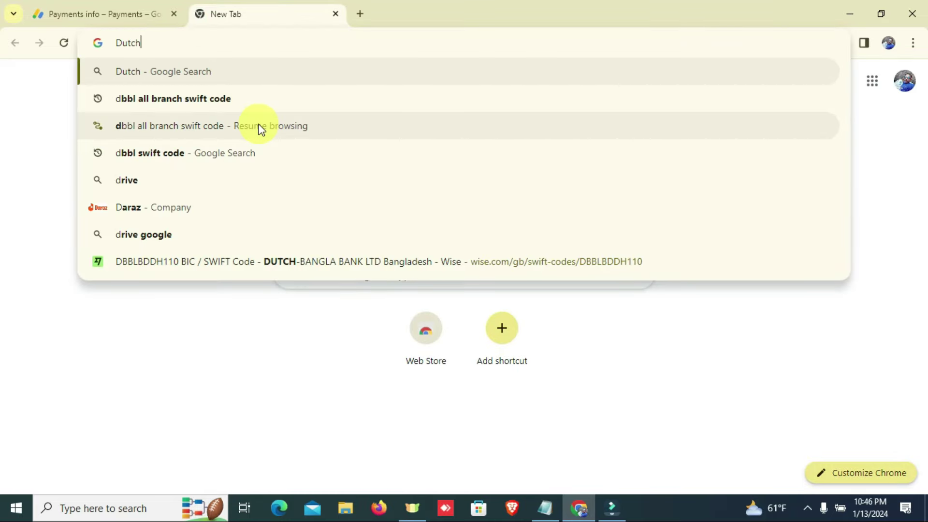
text( bangla ban)
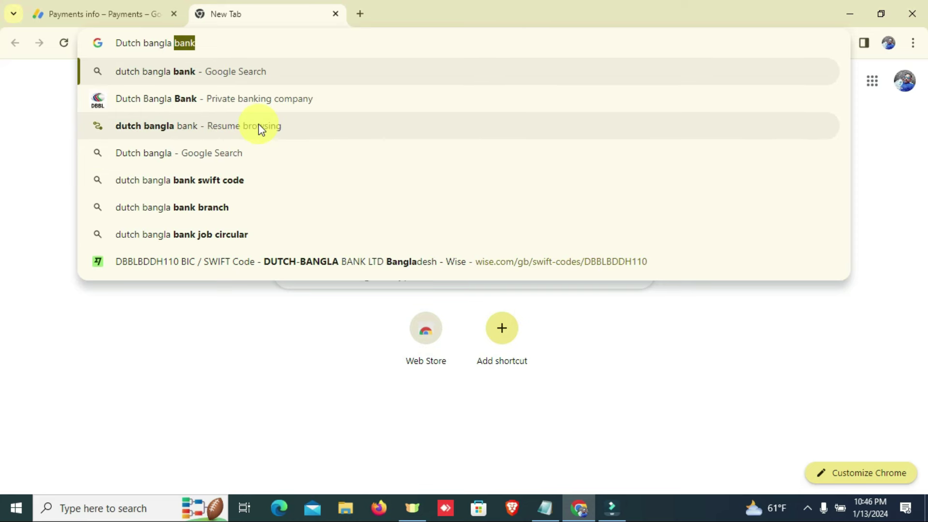
text(k)
key(Return)
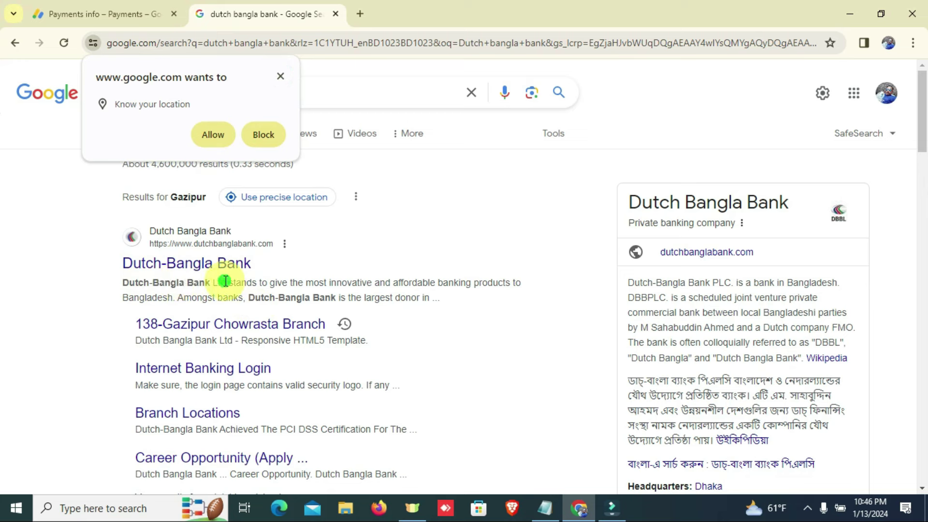
- Copy the bank name "Dutch-Bangla Bank PLC" from the search results' company description into the wire transfer form's Bank name field
drag(226, 283, 126, 284)
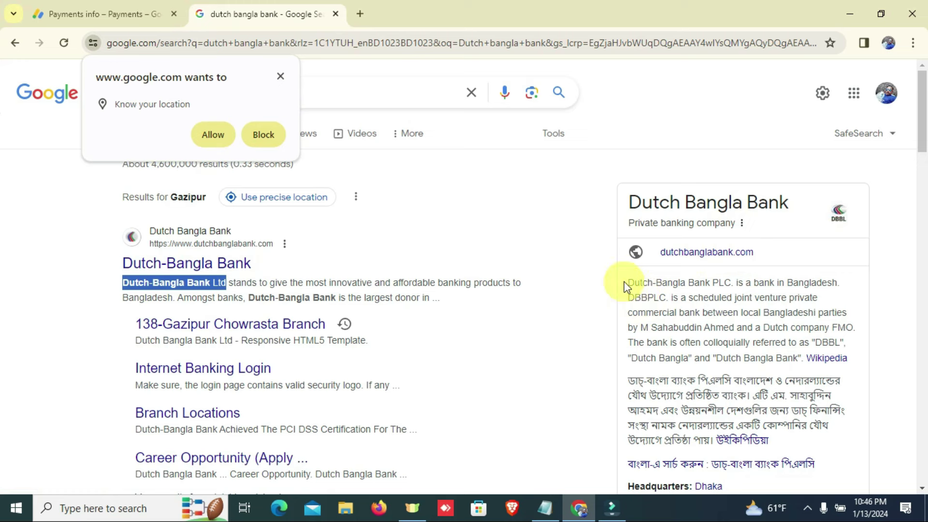
drag(635, 281, 756, 272)
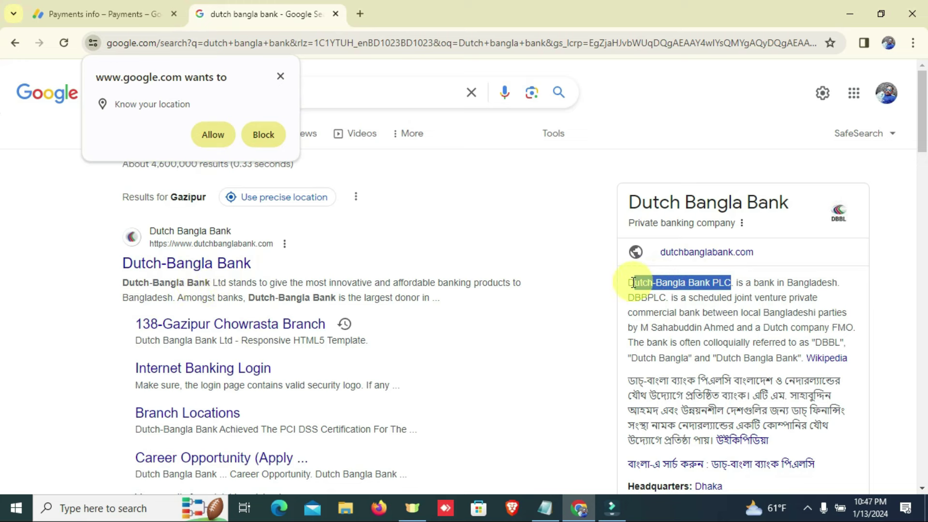
drag(627, 282, 730, 283)
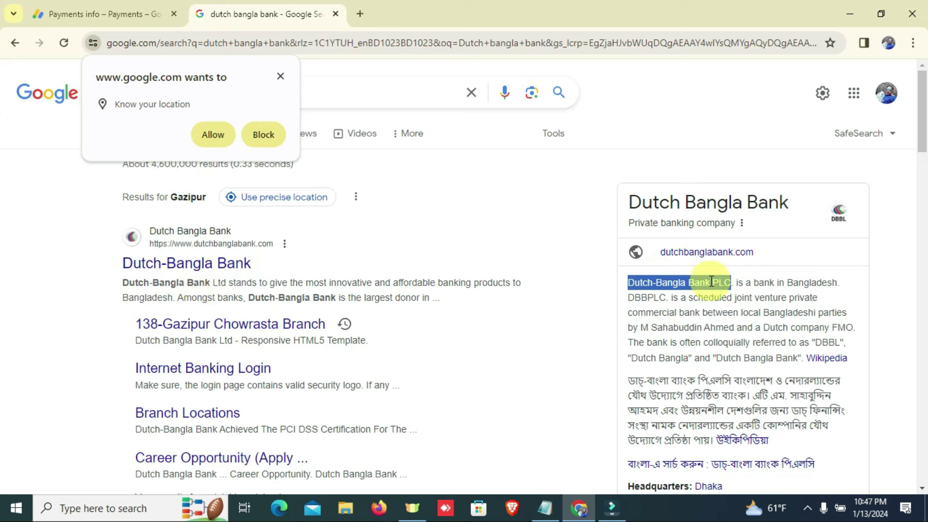
right_click(710, 282)
click(590, 295)
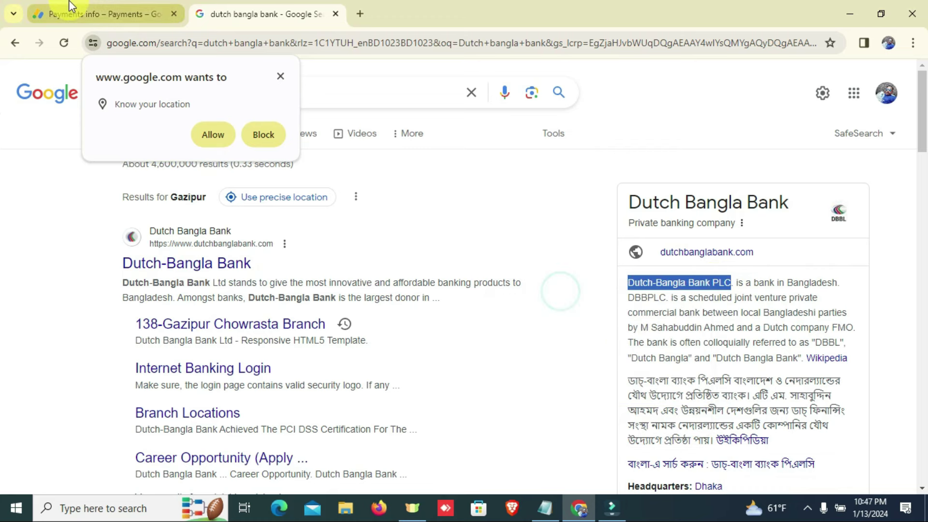
click(70, 10)
right_click(259, 360)
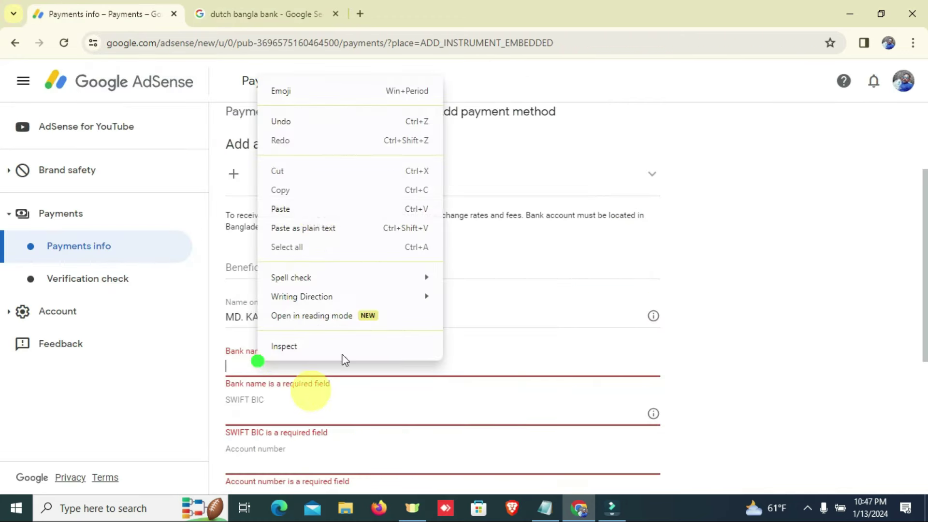
click(308, 211)
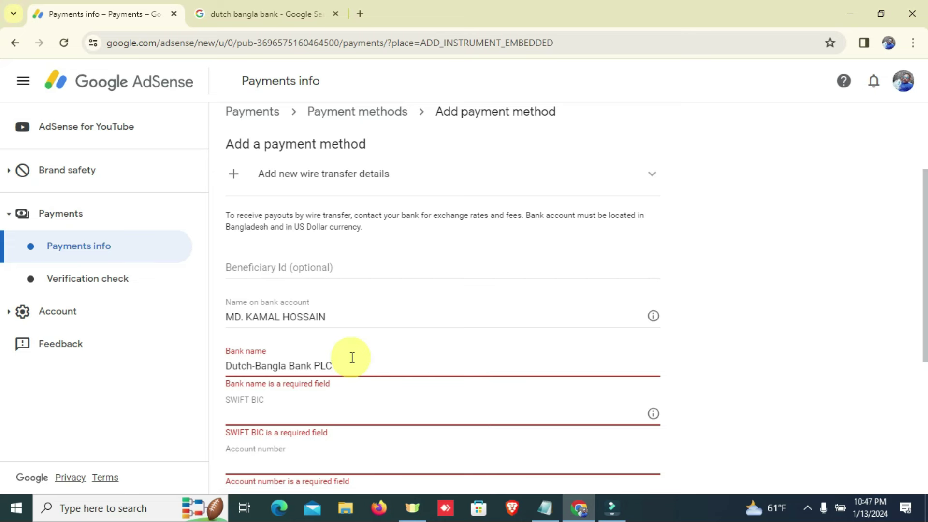
scroll(410, 230, down, 3)
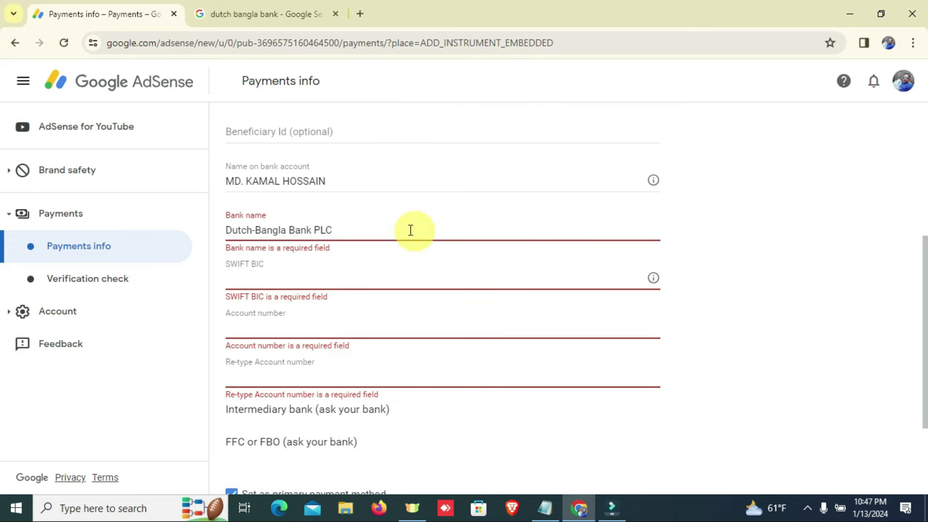
click(285, 274)
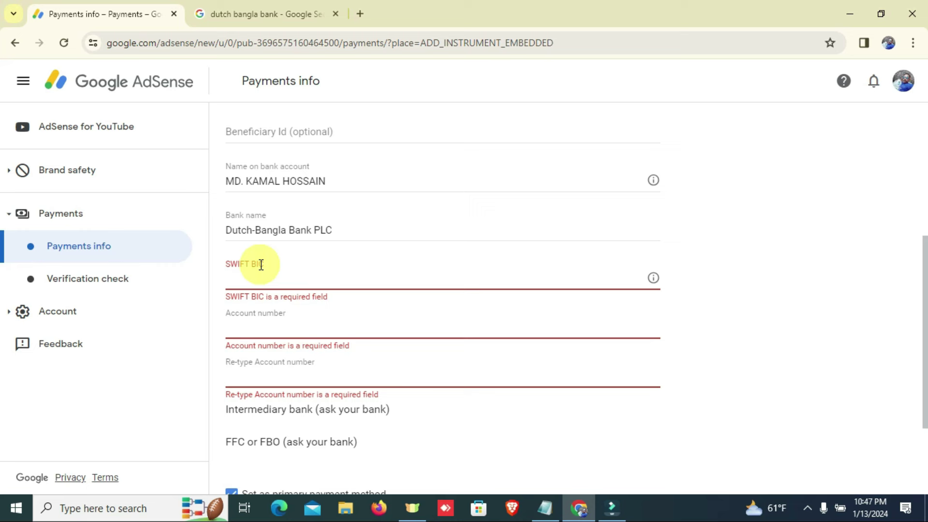
- Dismiss the location permission prompt and search the web in a new tab for "dutch bangla bank all branch swift code"
click(255, 282)
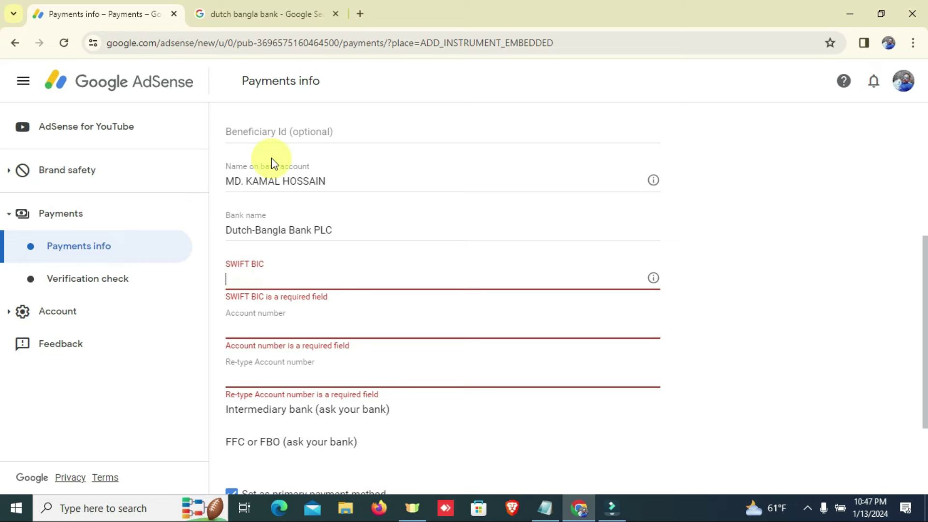
click(299, 6)
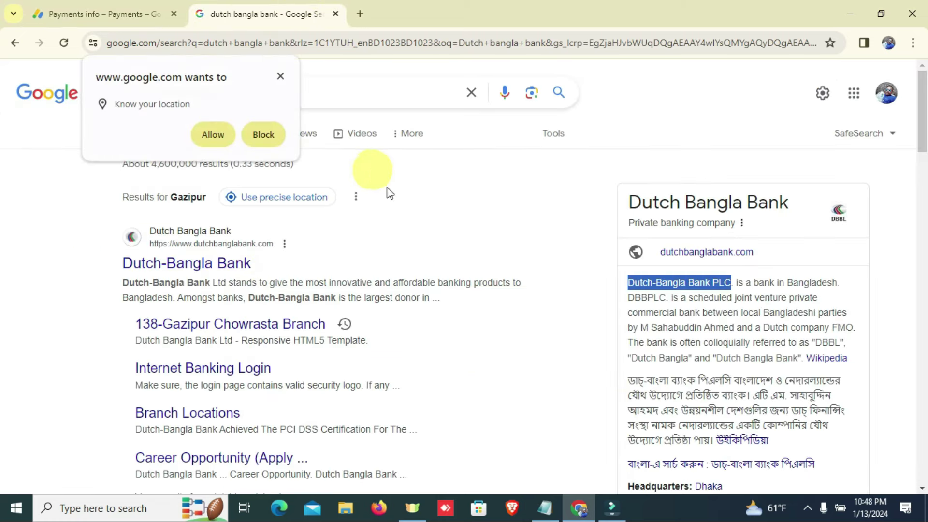
click(279, 78)
click(360, 13)
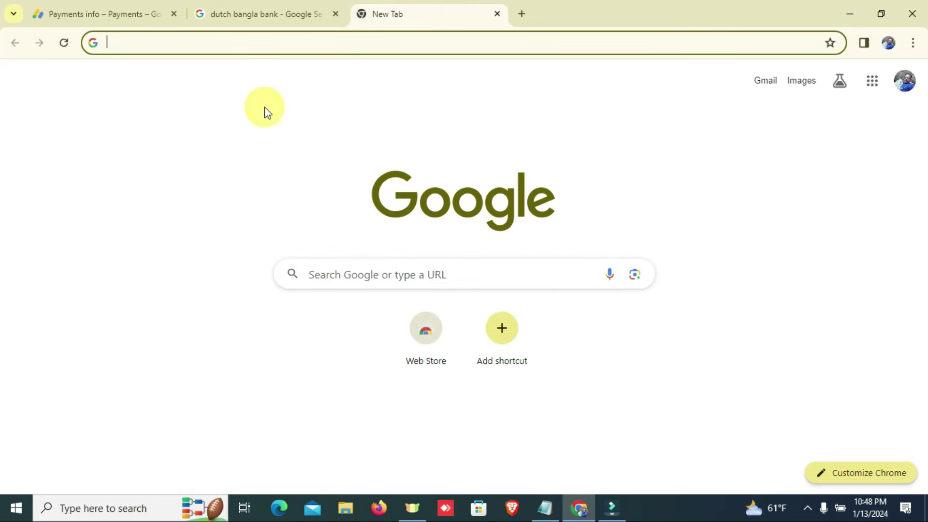
text(b)
key(BackSpace)
text(Dutch)
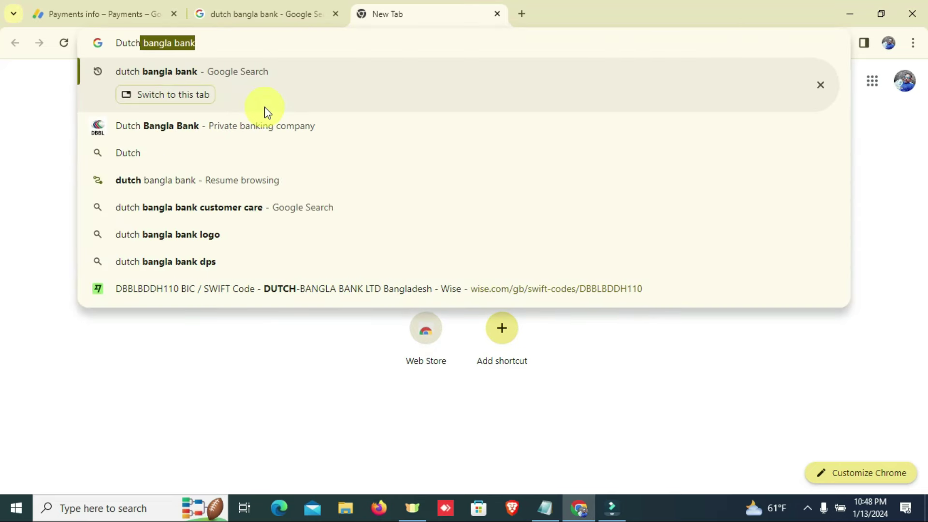
key(BackSpace)
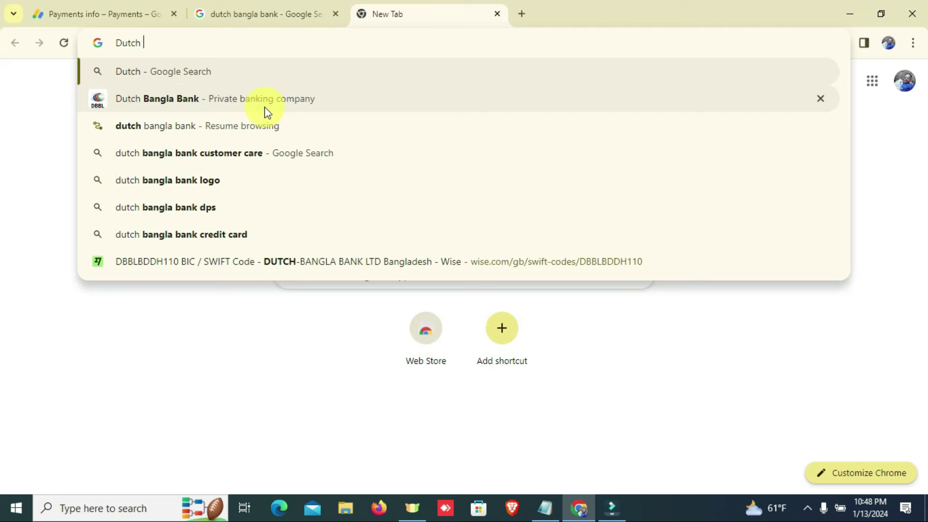
text(bangla ba)
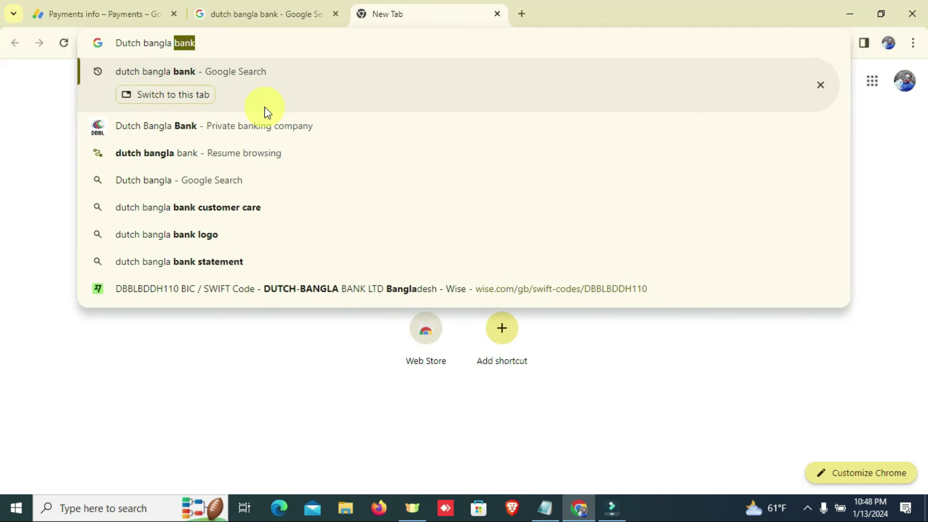
text(nk all)
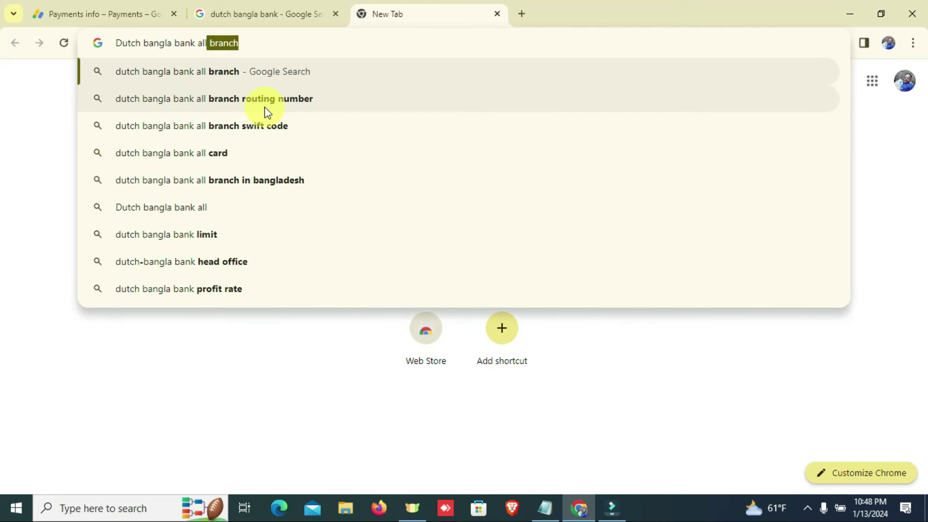
text( b)
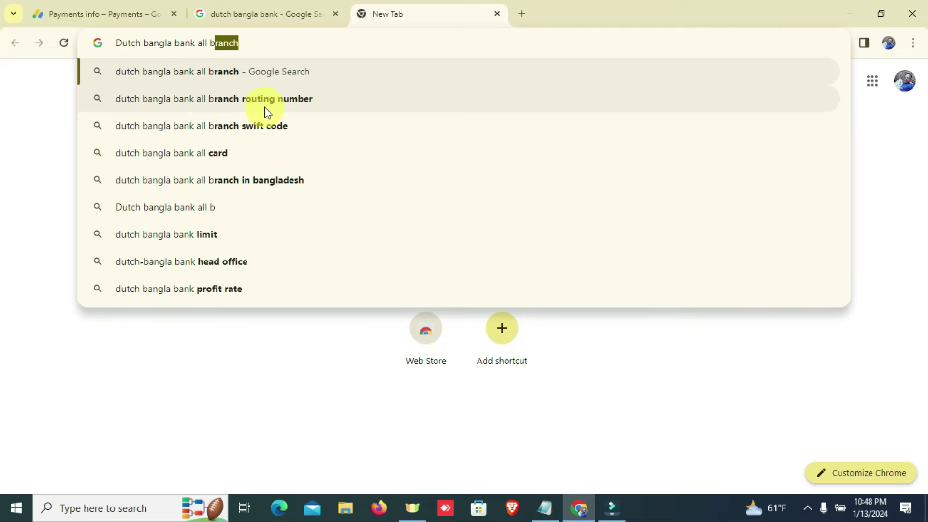
text(ranch swift coe)
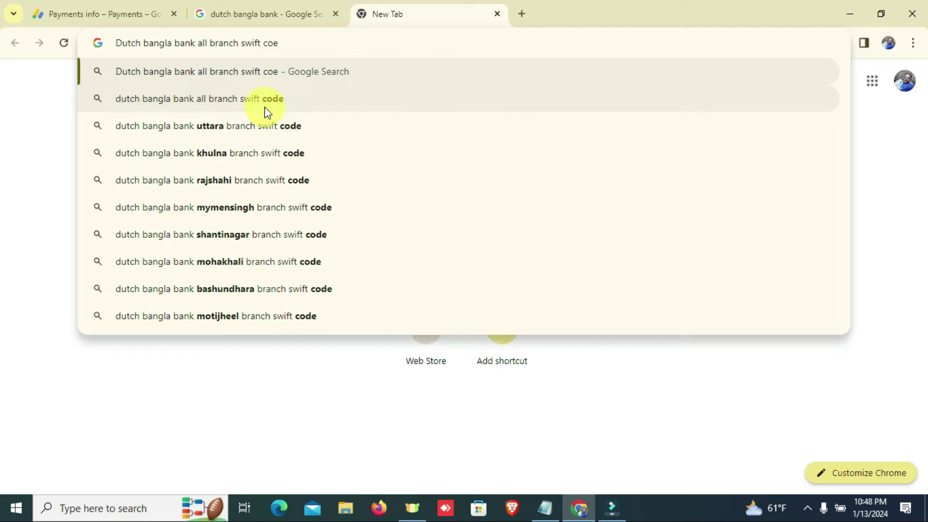
key(BackSpace)
text(de)
key(Return)
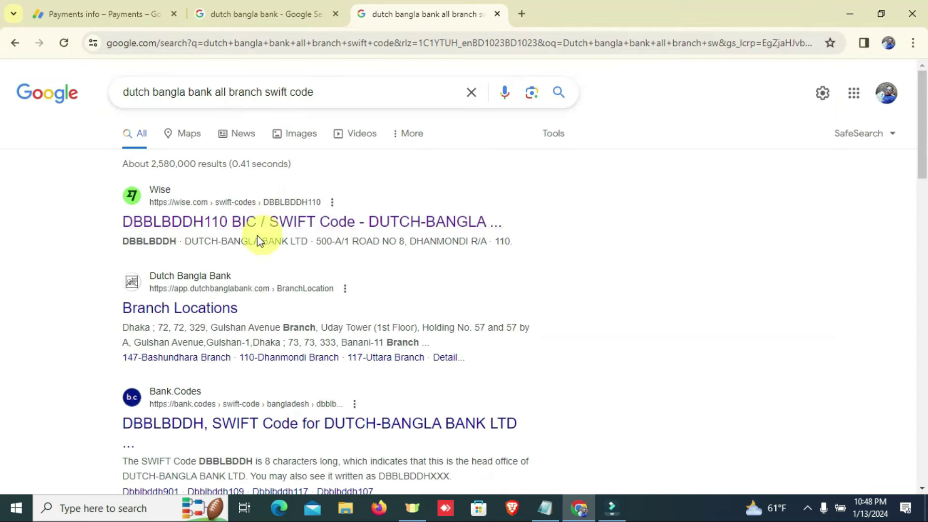
- Open the Wise result for DBBLBDDH110 and examine its SWIFT code, branch and bank details
scroll(236, 241, down, 4)
scroll(242, 213, up, 4)
click(209, 221)
scroll(314, 255, down, 20)
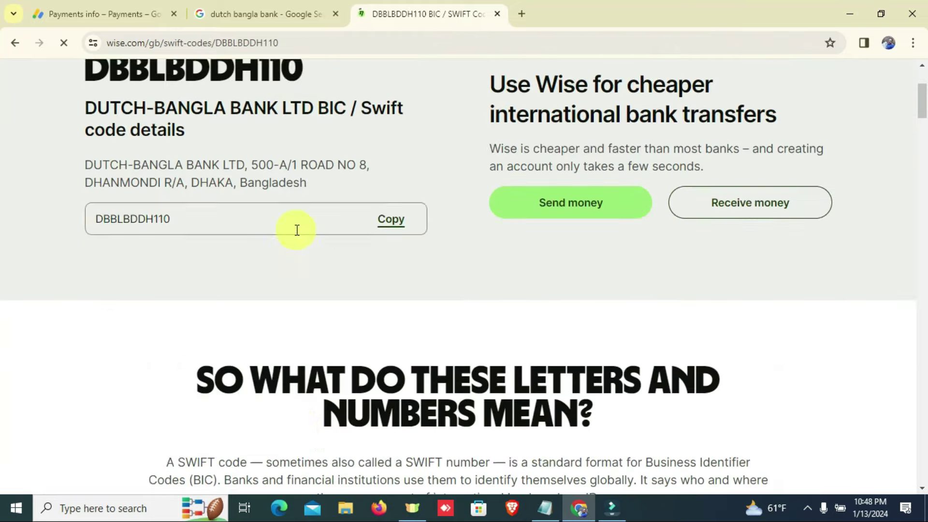
scroll(237, 230, down, 10)
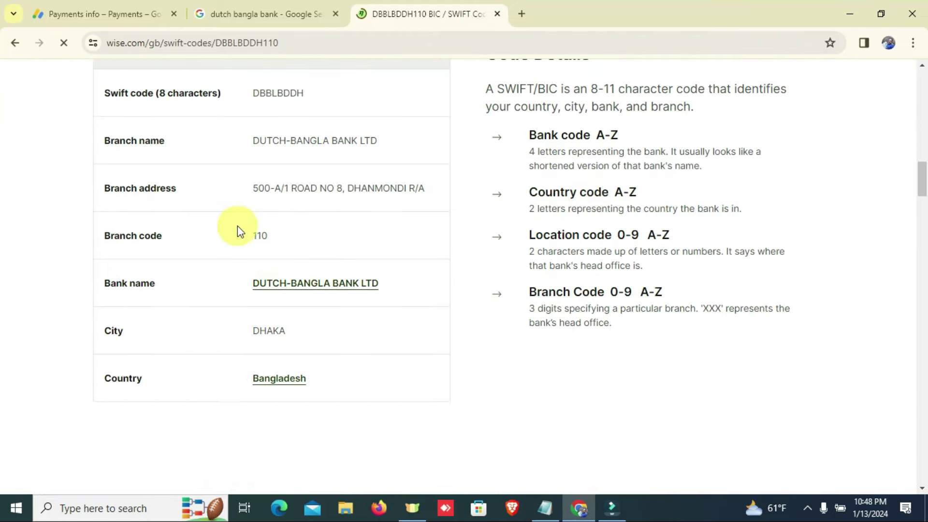
scroll(416, 265, up, 16)
scroll(410, 256, up, 4)
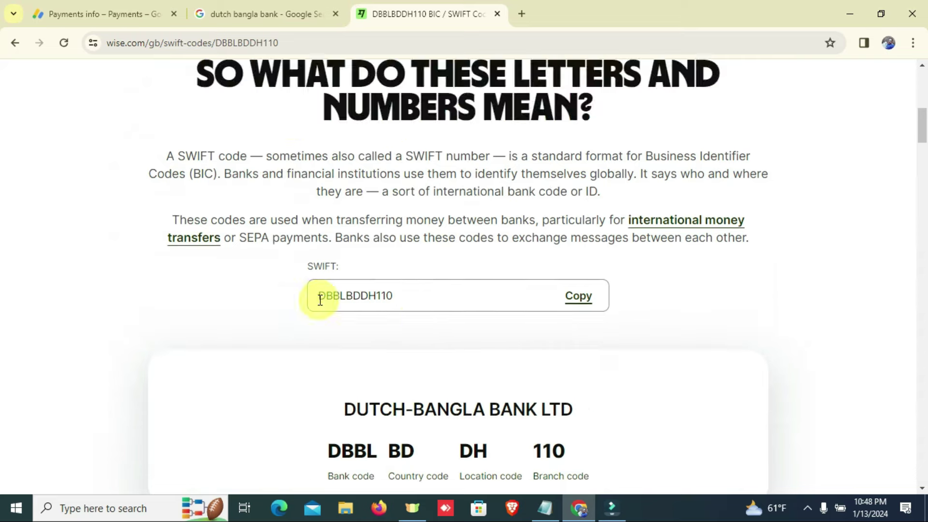
- Return to the search results, open Dutch Bangla Bank's Branch Locations page and look through the Dhaka branch list
click(14, 43)
scroll(213, 250, down, 3)
scroll(244, 251, up, 2)
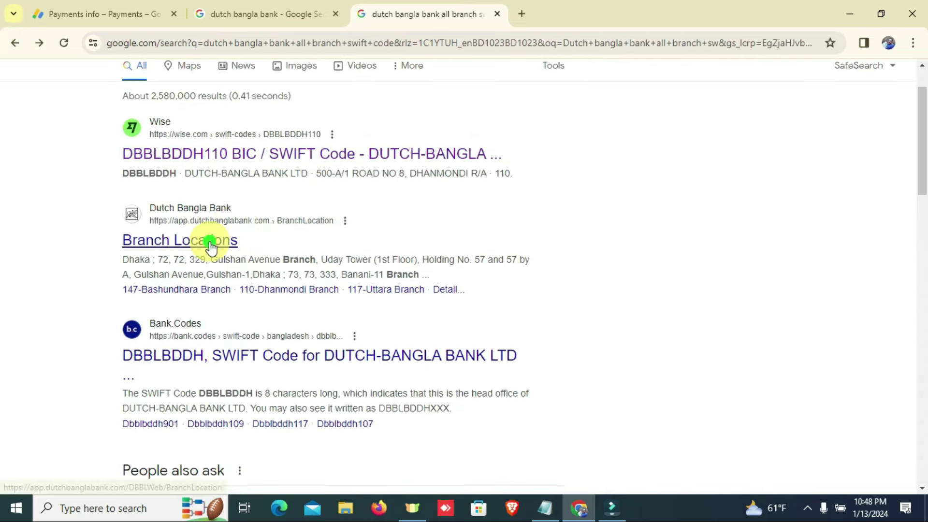
click(208, 241)
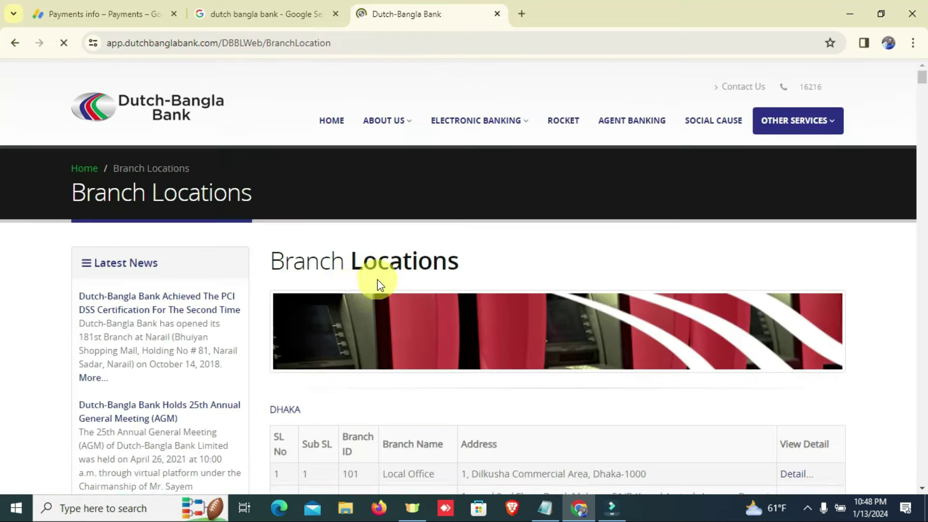
scroll(375, 278, down, 10)
scroll(411, 269, up, 2)
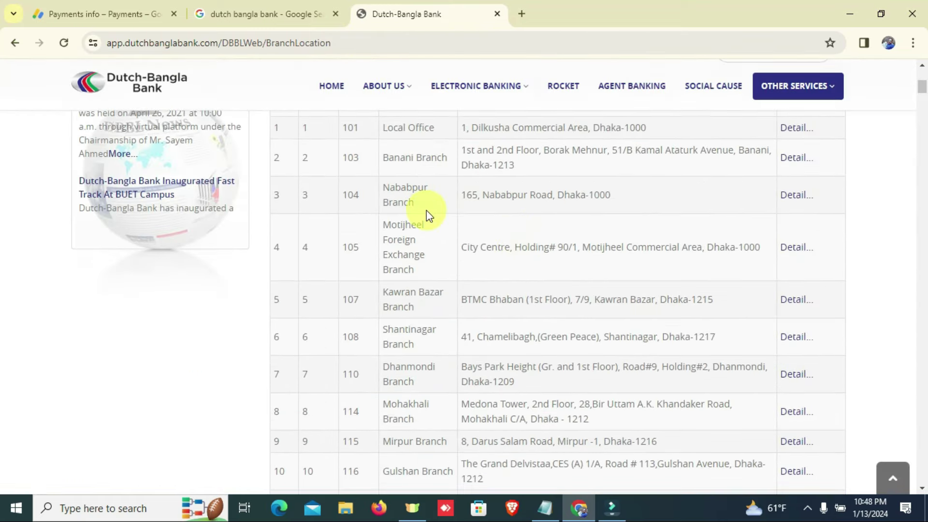
scroll(425, 211, down, 12)
scroll(424, 247, down, 20)
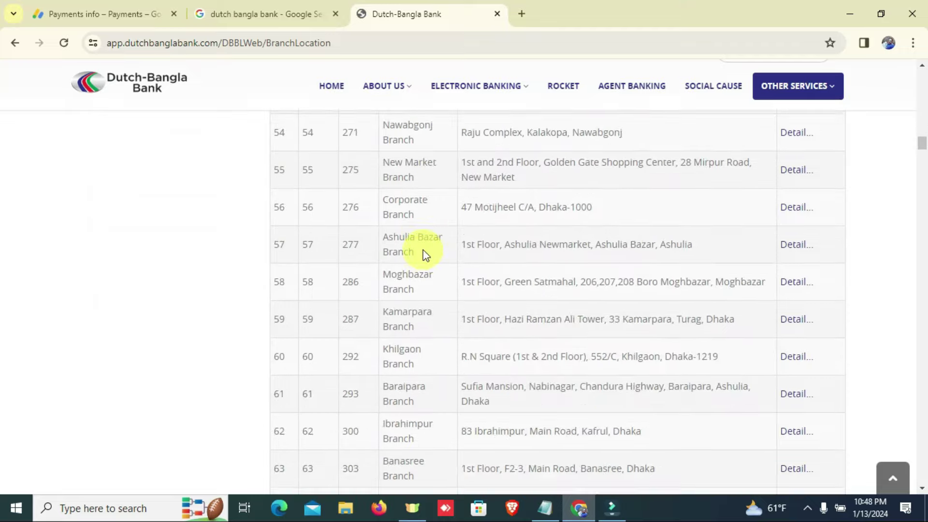
scroll(812, 307, up, 10)
- Check the Ibrahimpur Branch details for a SWIFT code and return to the branch list
click(792, 282)
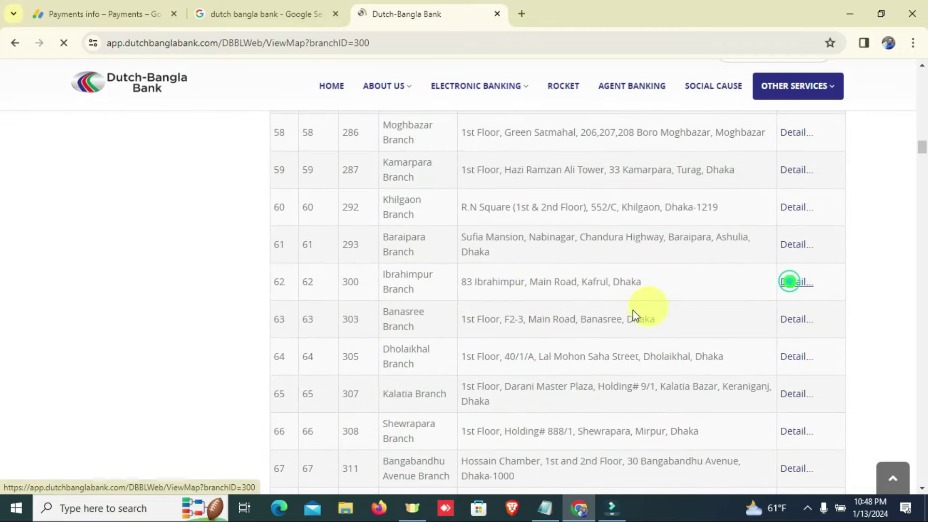
scroll(311, 358, down, 8)
scroll(331, 317, up, 8)
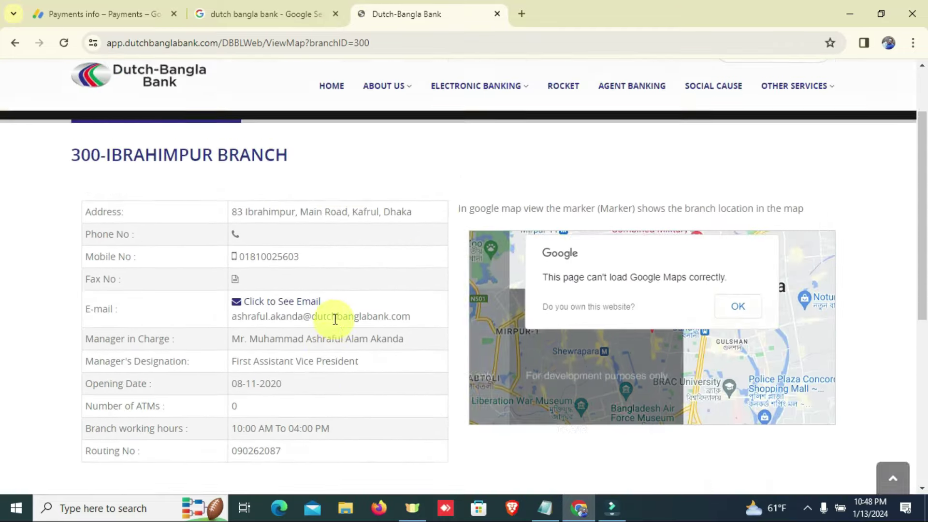
click(15, 45)
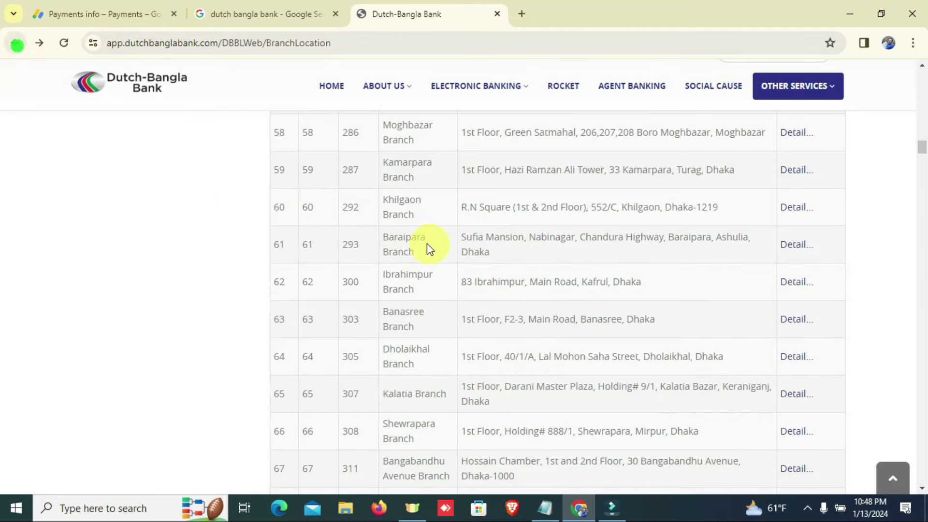
- Open the IFSC, Swift Codes search result for Dutch Bangla Bank's Dhaka branches and examine its table of branch SWIFT codes
click(15, 47)
scroll(226, 317, down, 5)
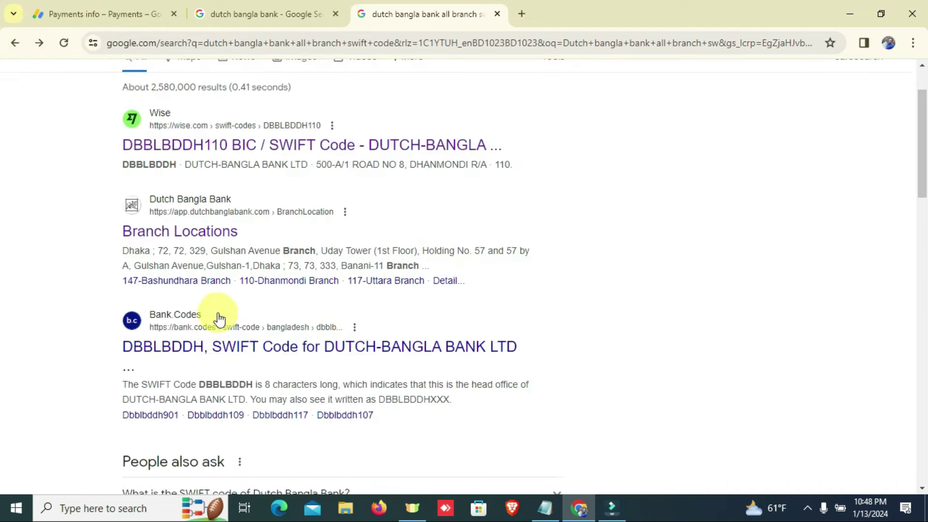
scroll(336, 304, down, 4)
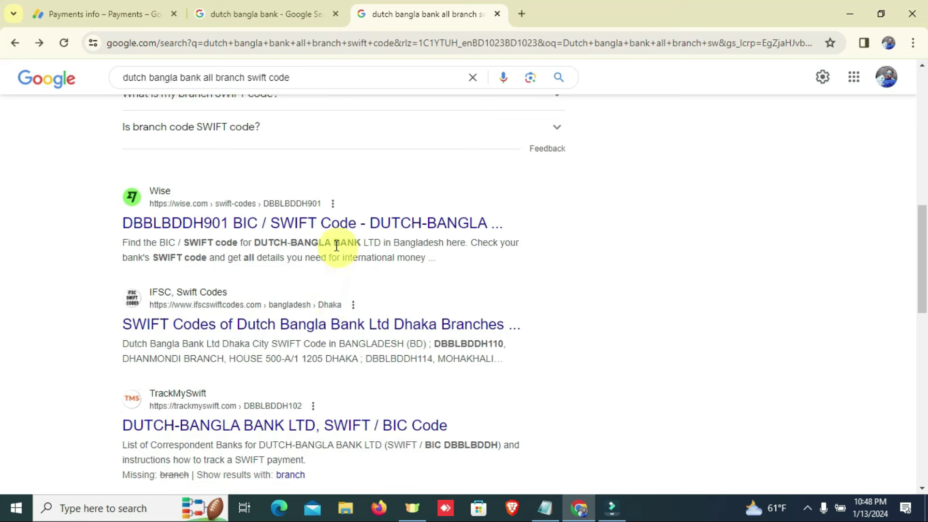
click(263, 337)
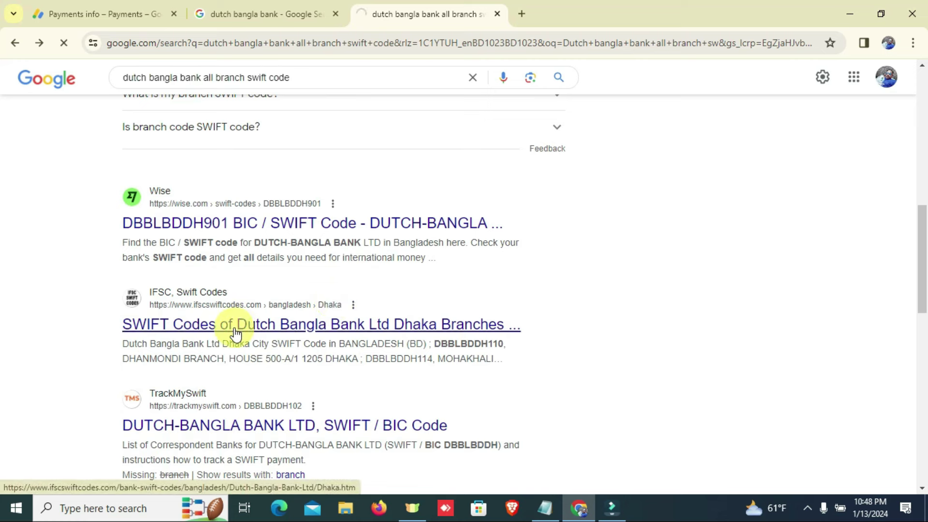
scroll(342, 321, down, 5)
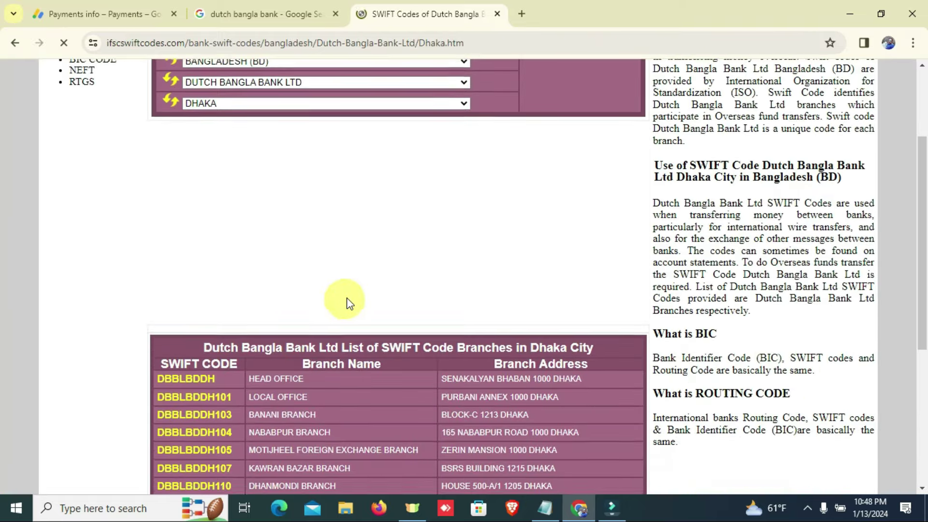
scroll(340, 276, down, 5)
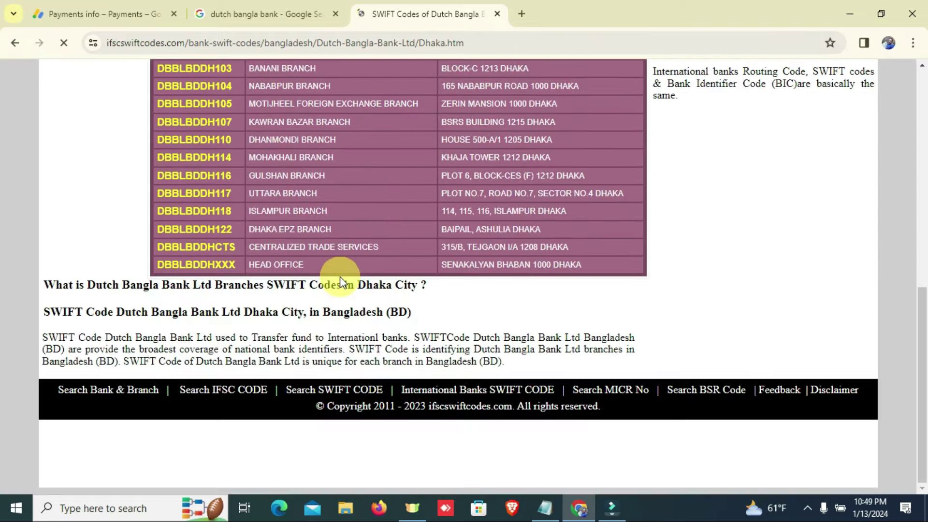
scroll(341, 277, up, 4)
scroll(425, 283, up, 6)
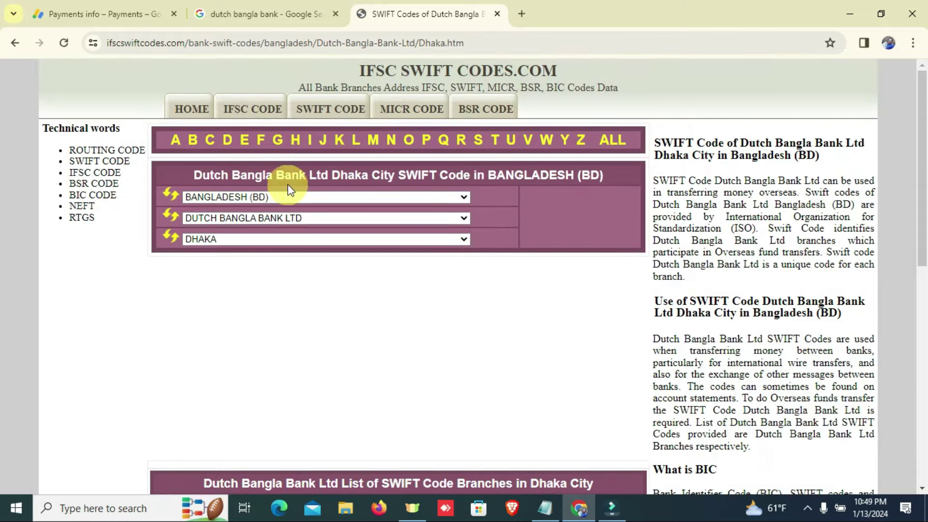
scroll(441, 253, down, 8)
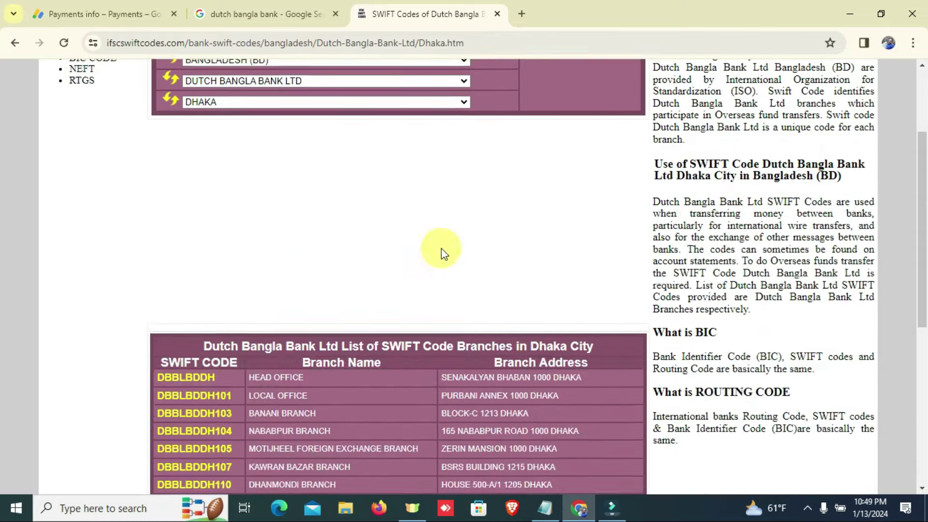
- Return to the Google search results and copy the SWIFT code DBBLBDDH from the Wise result's description
scroll(486, 280, up, 8)
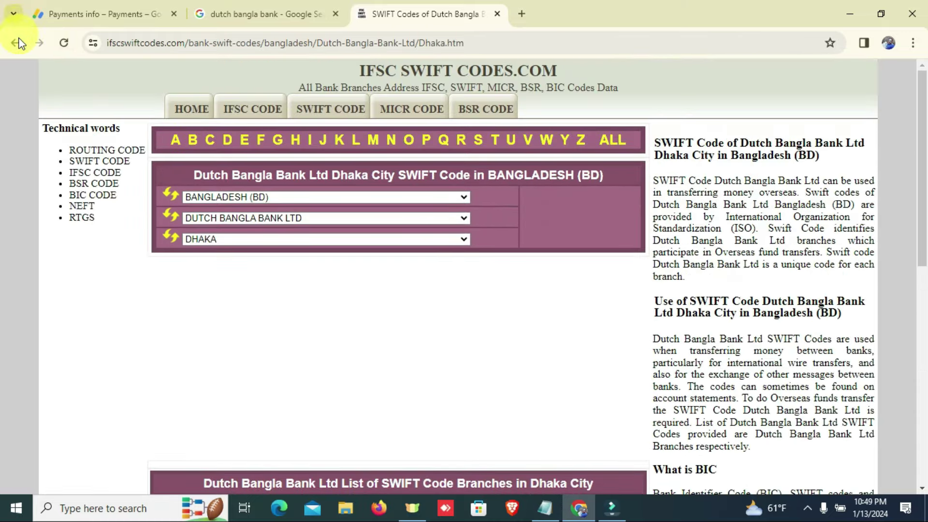
click(16, 45)
scroll(290, 314, up, 4)
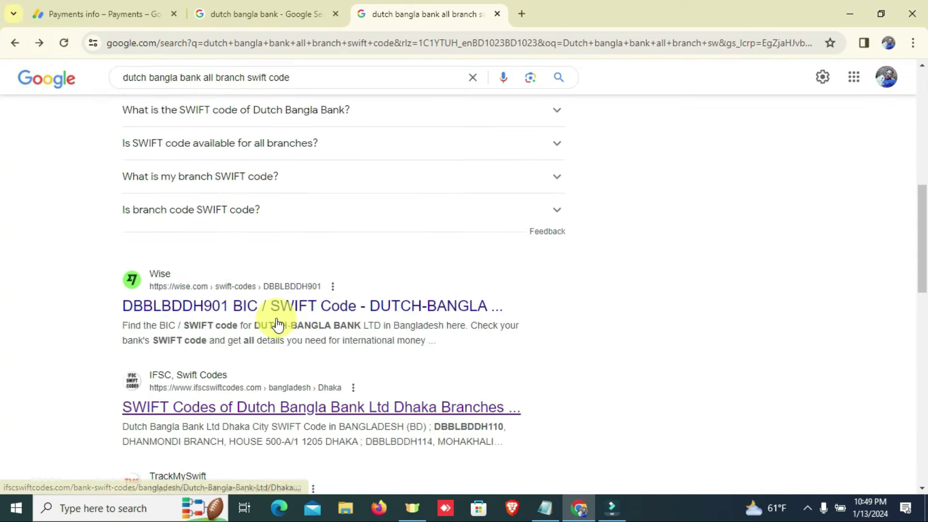
scroll(251, 214, up, 5)
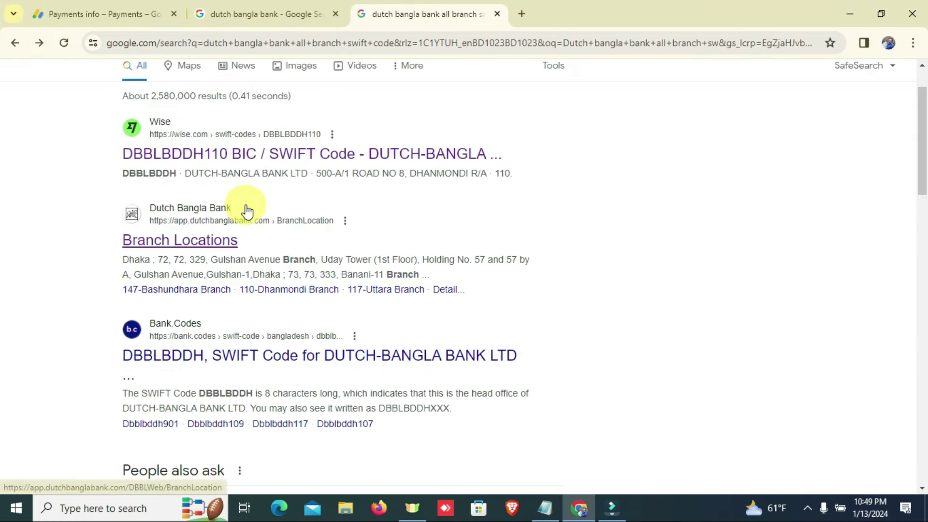
scroll(245, 207, up, 2)
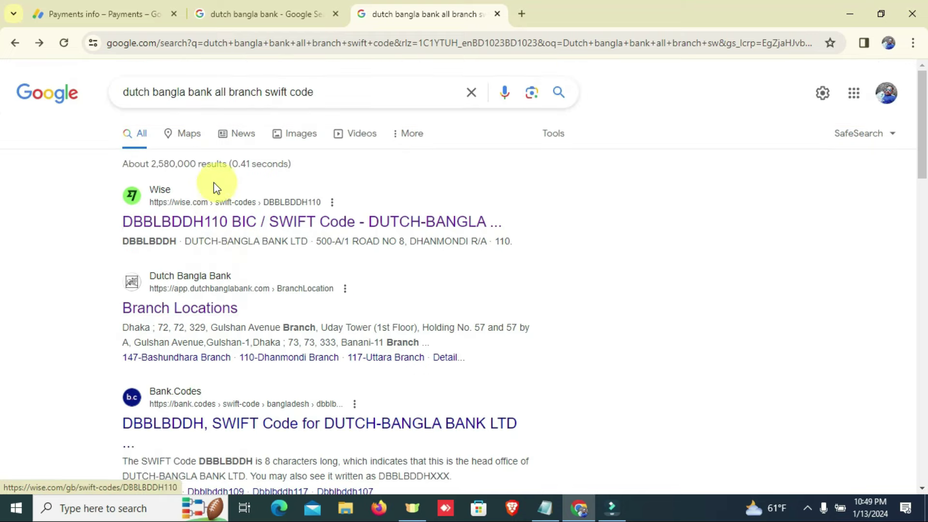
drag(123, 242, 177, 243)
right_click(176, 241)
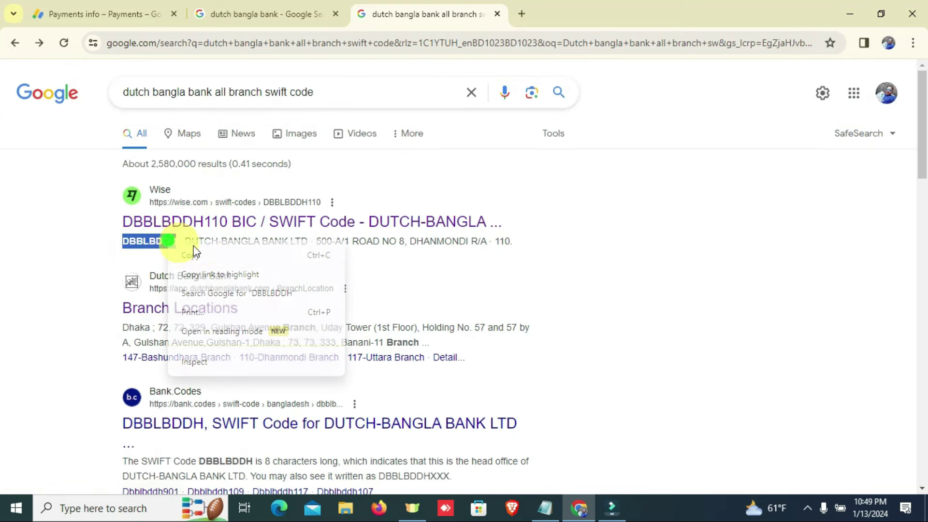
click(199, 248)
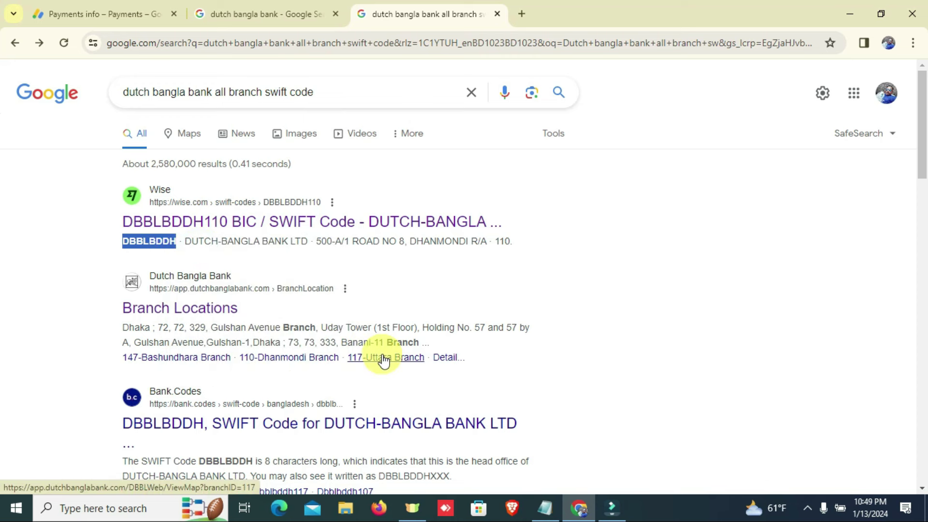
- Switch to the AdSense payments page and paste DBBLBDDH into the bank form's SWIFT BIC field
click(116, 11)
right_click(251, 283)
click(287, 183)
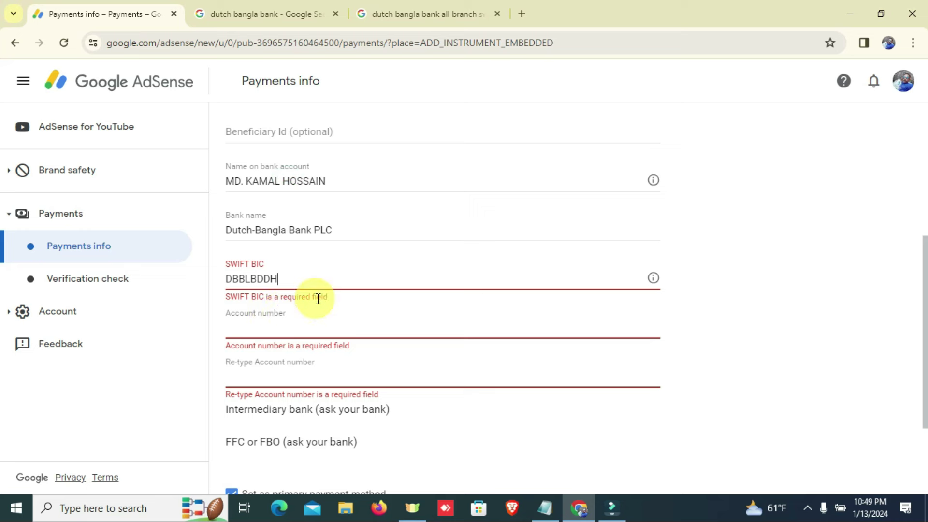
click(274, 333)
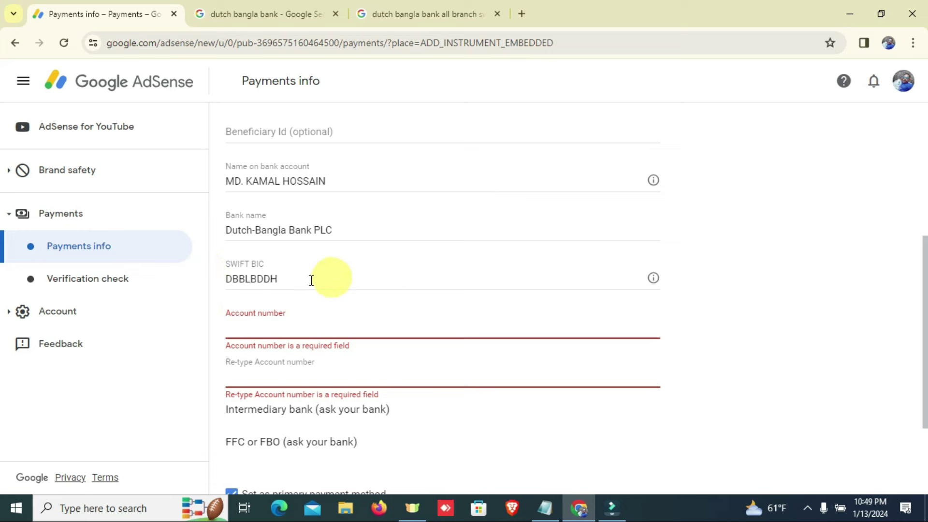
click(289, 283)
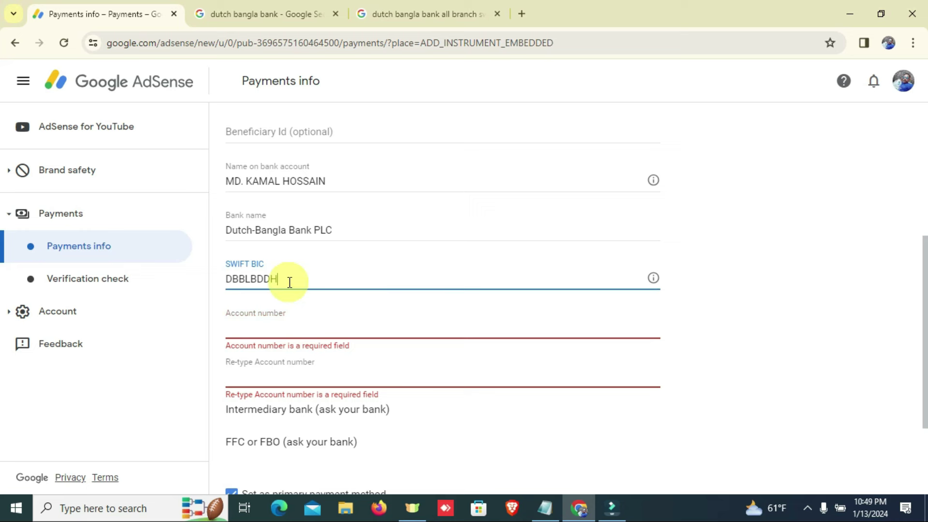
- Activate the empty Account number field in the wire transfer form for entry
click(288, 328)
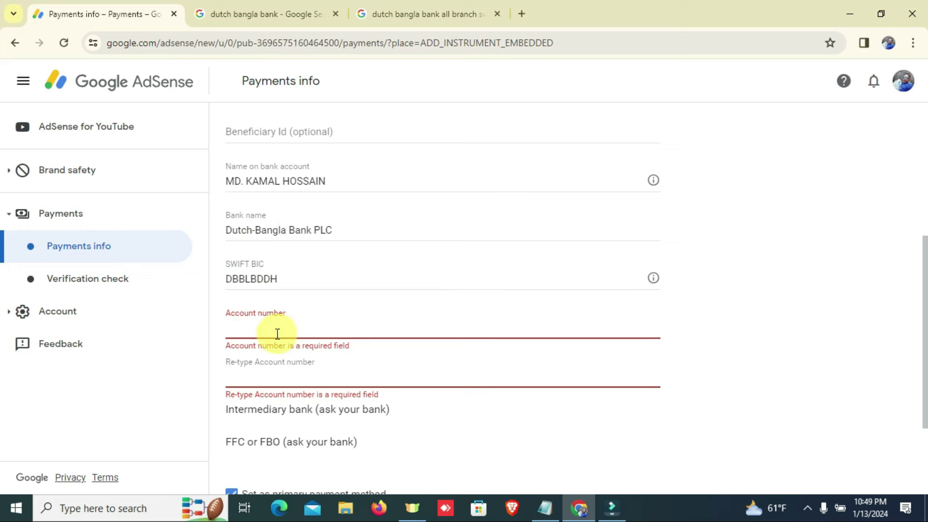
click(248, 325)
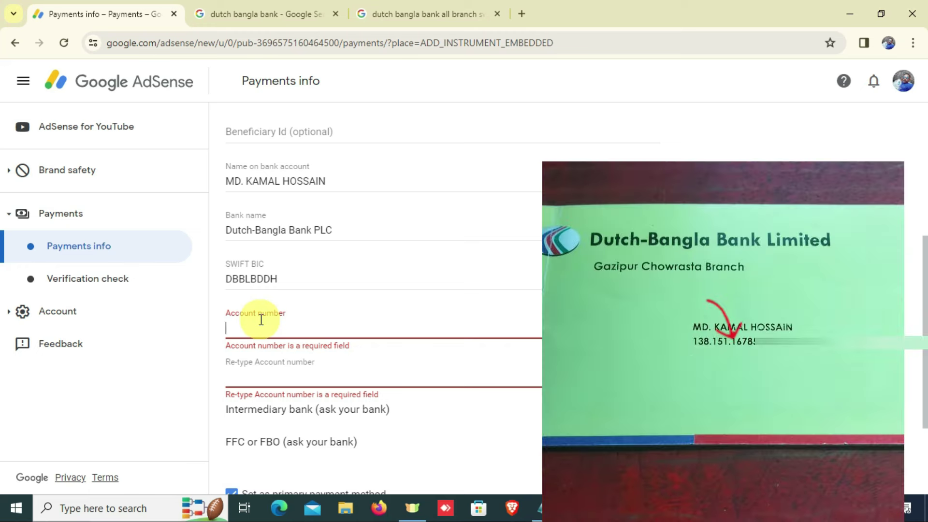
click(253, 326)
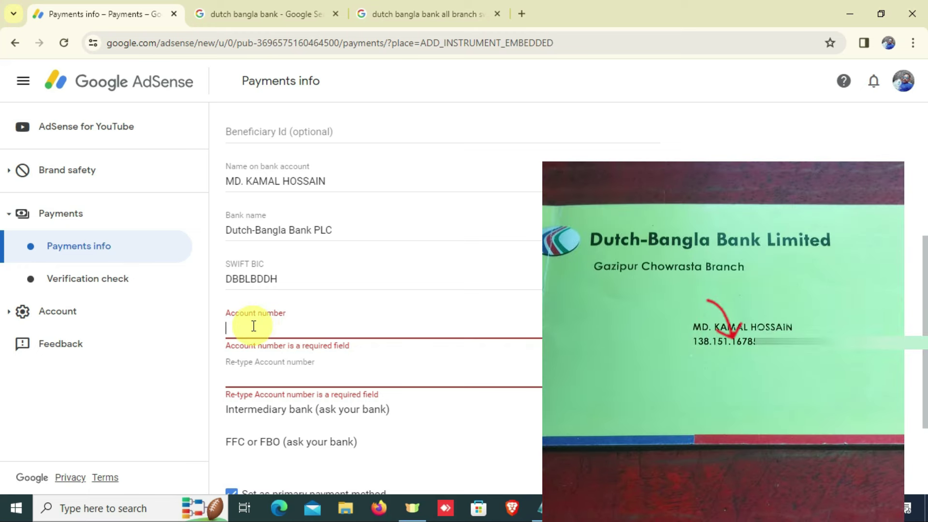